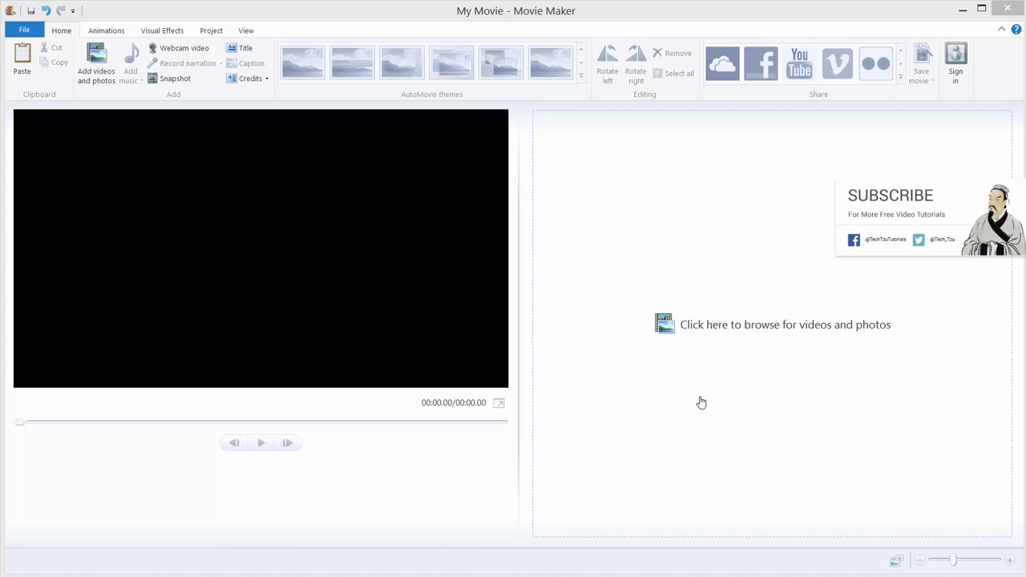
Import the Squirrel - 3364 video clip (9.36 s) onto the project storyboard.
{"action": "left_click", "coordinate": [710, 327]}
{"action": "left_click", "coordinate": [411, 120]}
{"action": "left_click", "coordinate": [438, 315]}
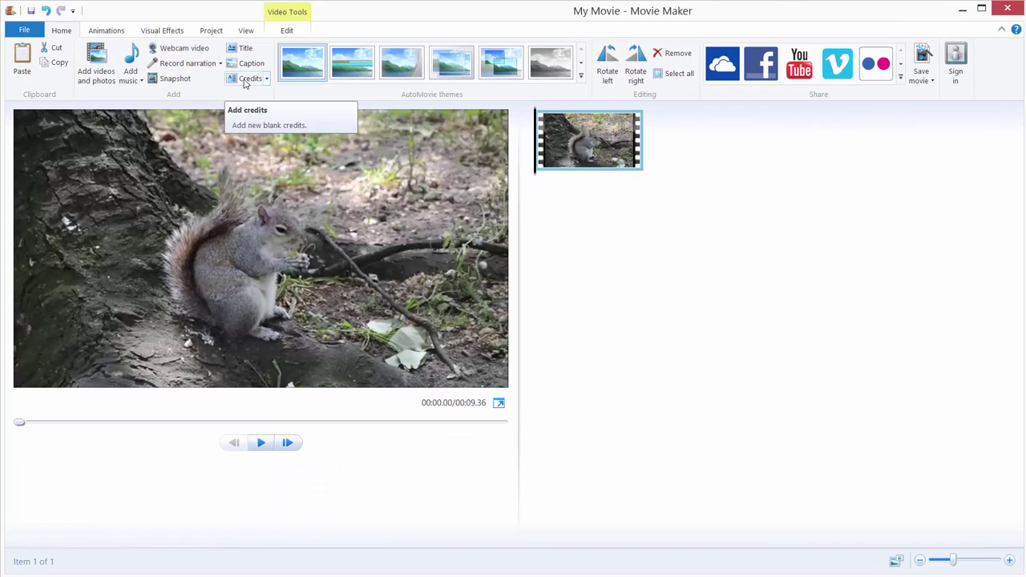
Add a credits slide after the squirrel clip with its name line reading 'Squirrel'.
{"action": "left_click", "coordinate": [245, 79]}
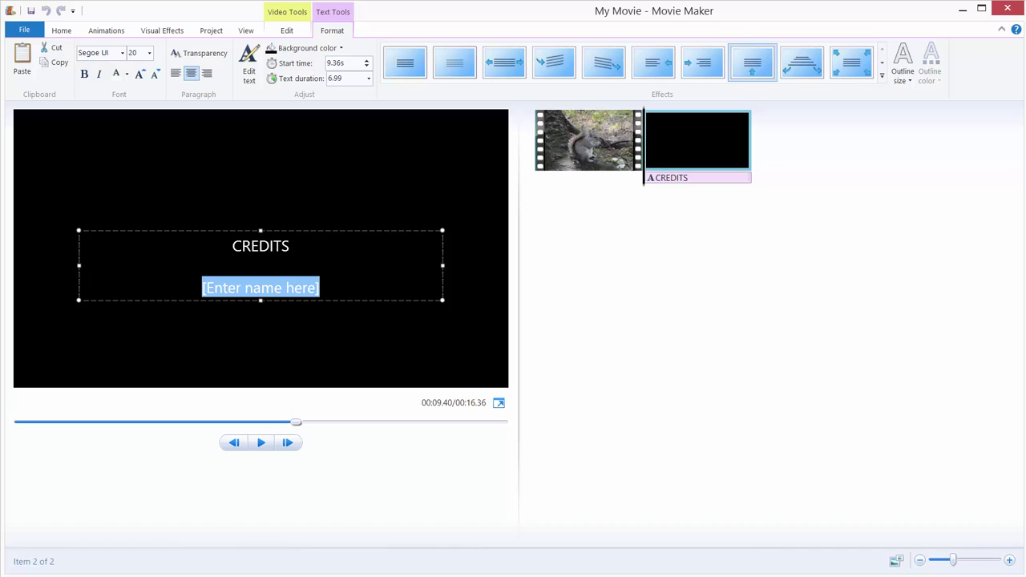
{"action": "type", "text": "Squirrel"}
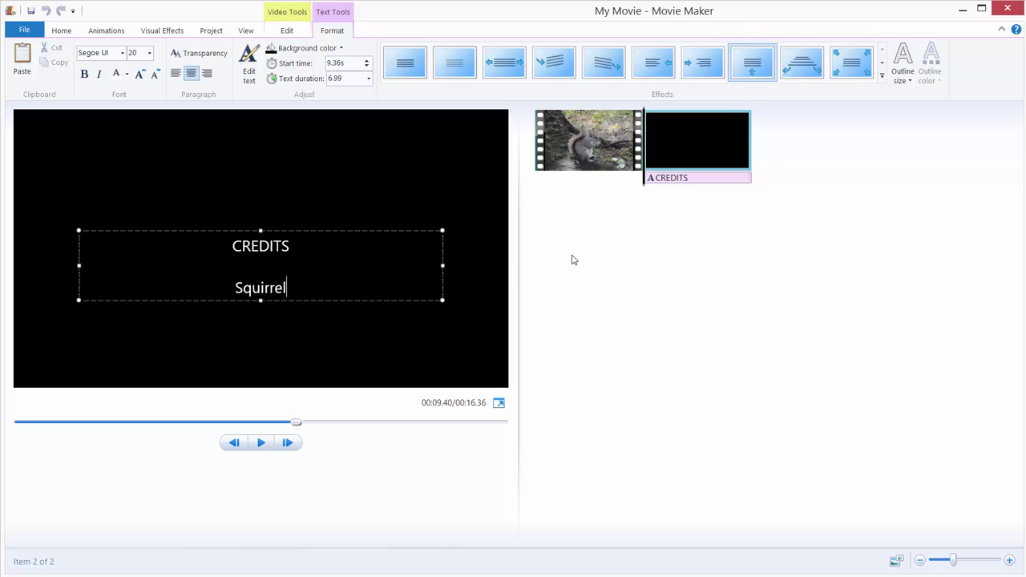
{"action": "left_click", "coordinate": [631, 263]}
{"action": "left_click", "coordinate": [145, 423]}
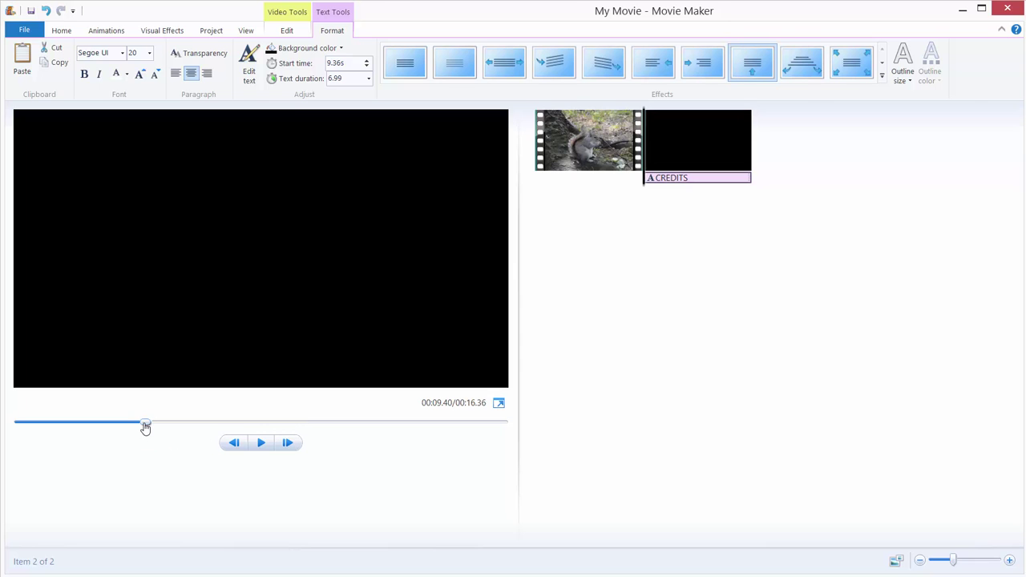
Preview the scrolling credits, stop playback, and select the CREDITS caption for formatting.
{"action": "left_click", "coordinate": [260, 444]}
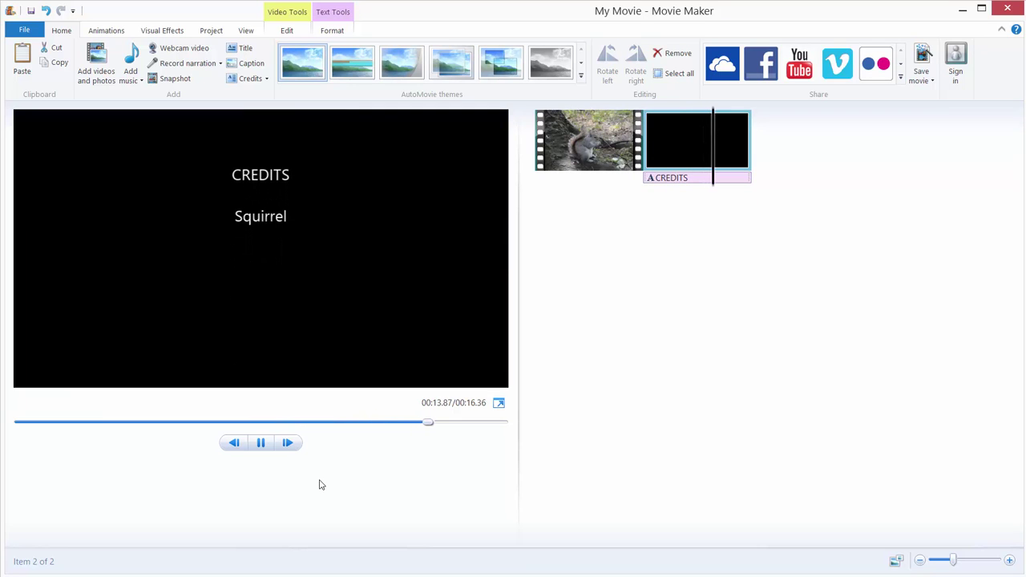
{"action": "key", "text": "space"}
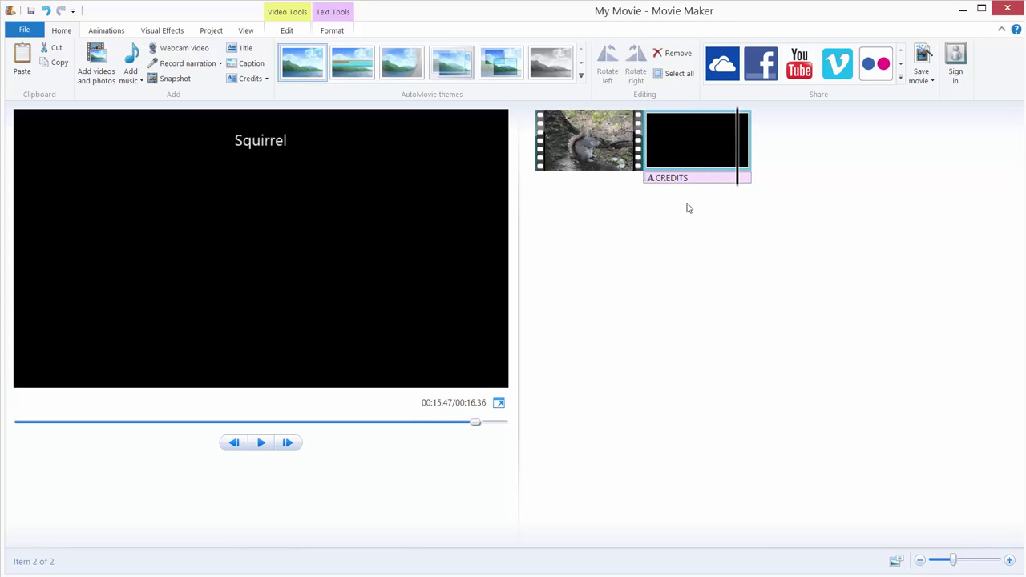
{"action": "mouse_move", "coordinate": [679, 182]}
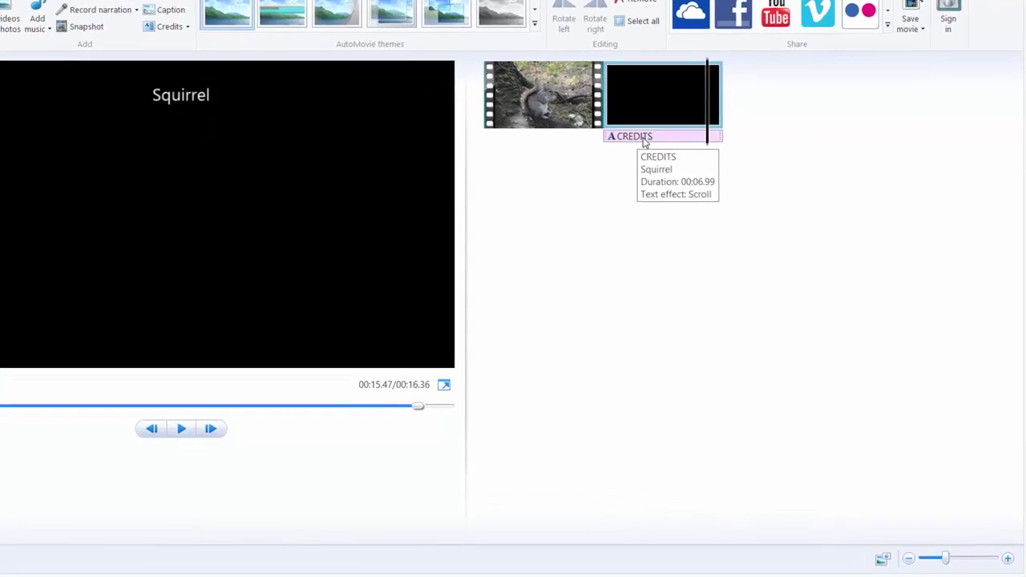
{"action": "left_click", "coordinate": [573, 56]}
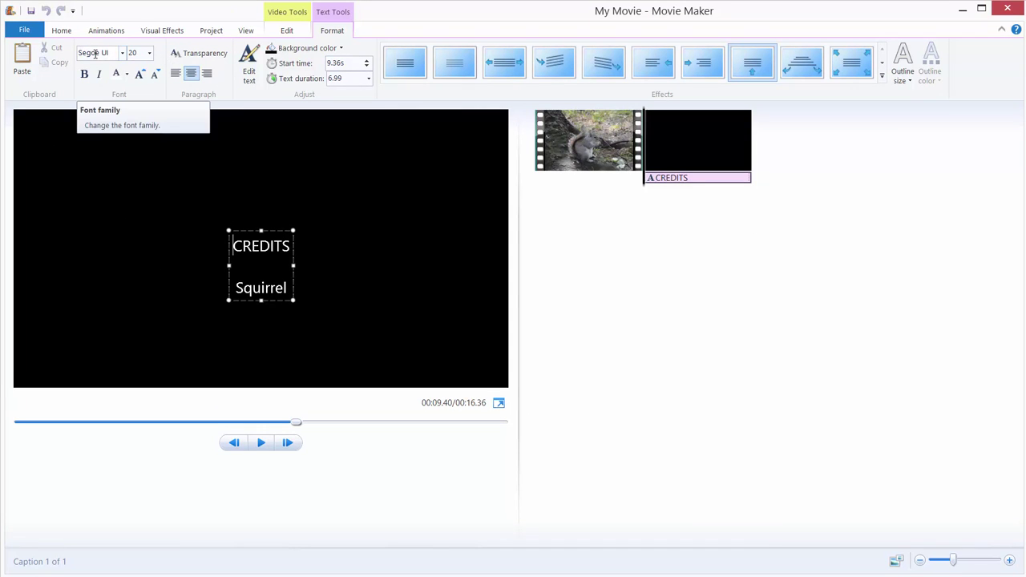
Set the credits caption font to Roboto at size 30.
{"action": "left_click", "coordinate": [122, 52]}
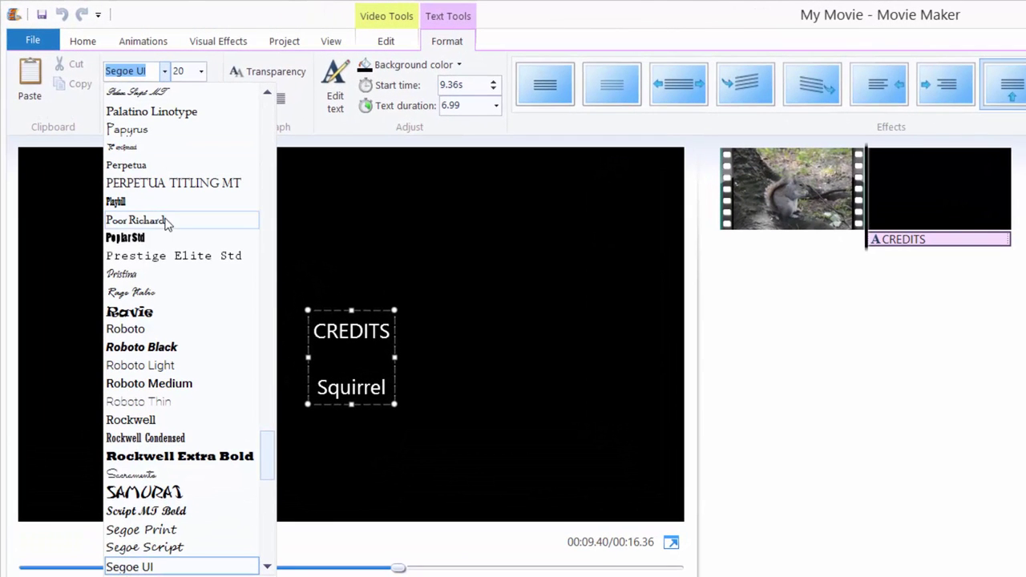
{"action": "left_click", "coordinate": [141, 330]}
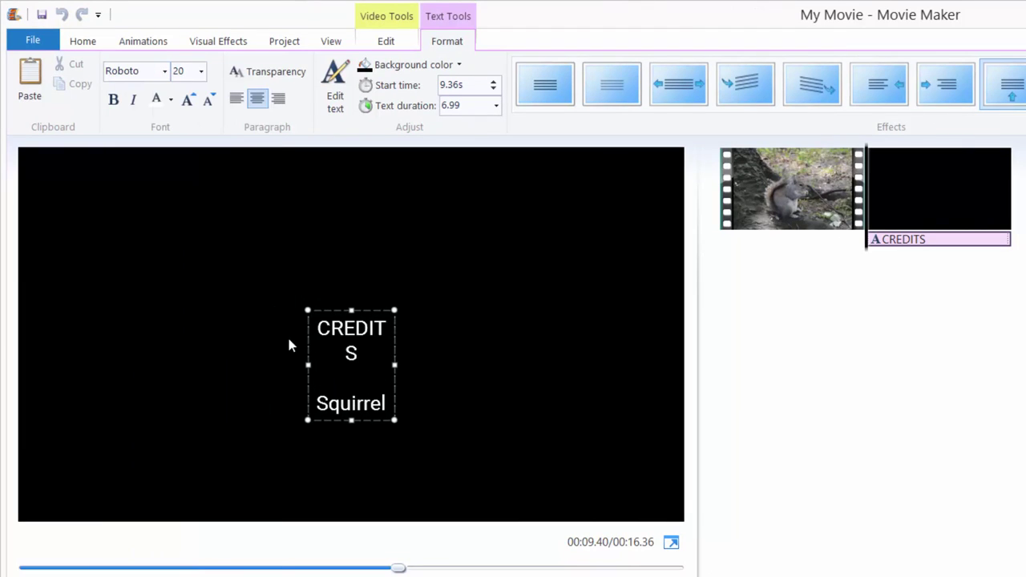
{"action": "left_click", "coordinate": [202, 72]}
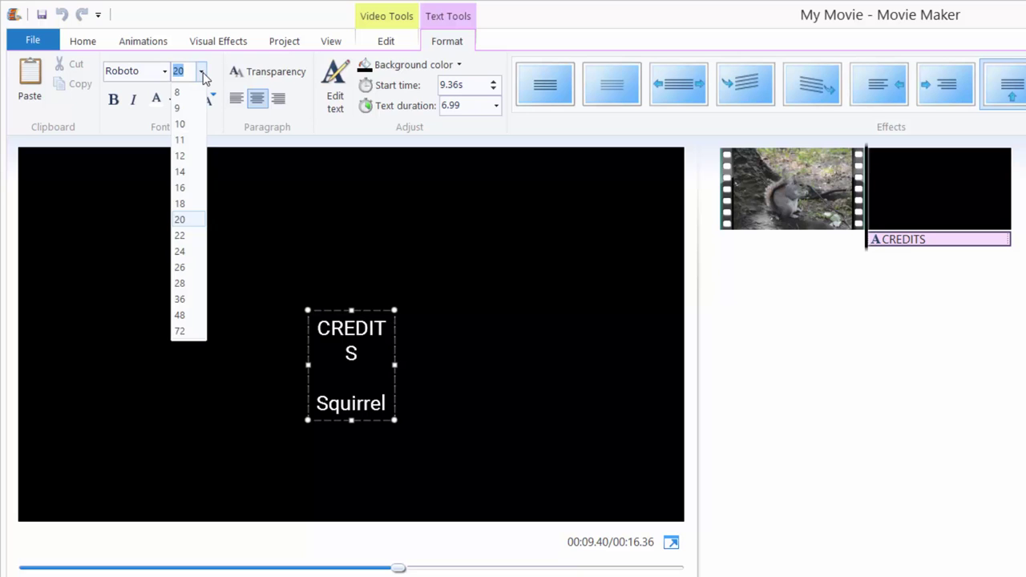
{"action": "left_click", "coordinate": [179, 299]}
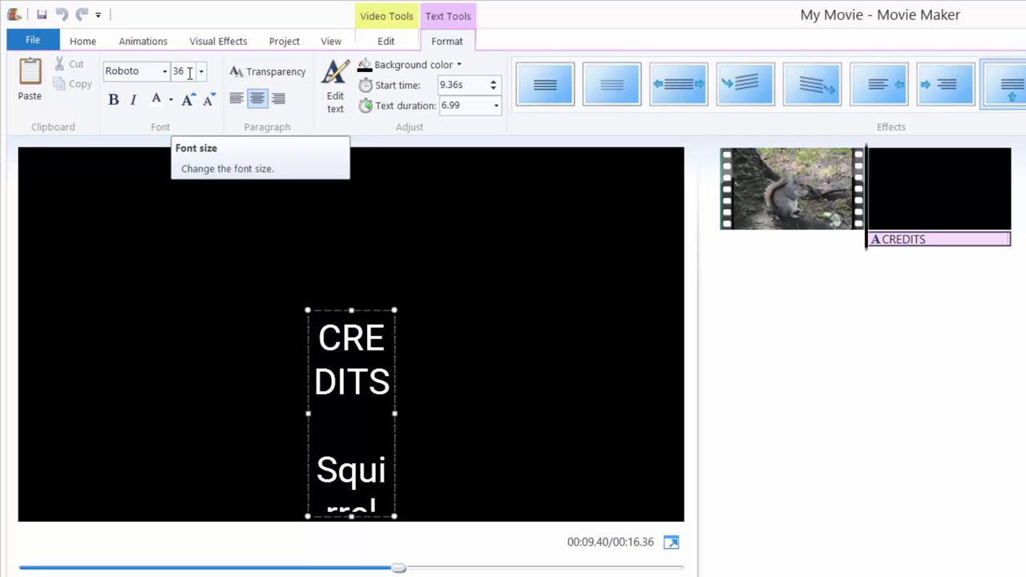
{"action": "left_click", "coordinate": [187, 71]}
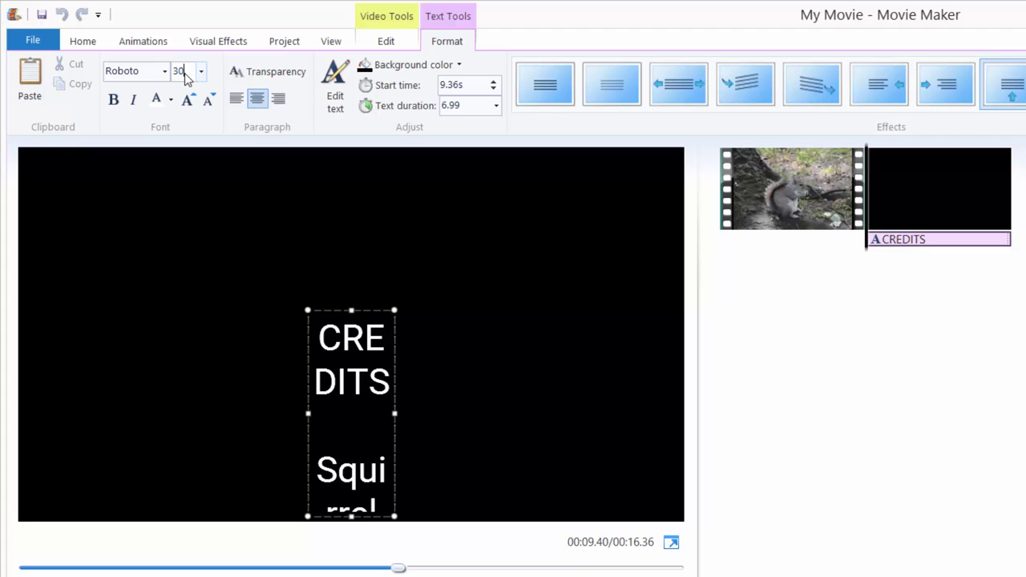
{"action": "key", "text": "Return"}
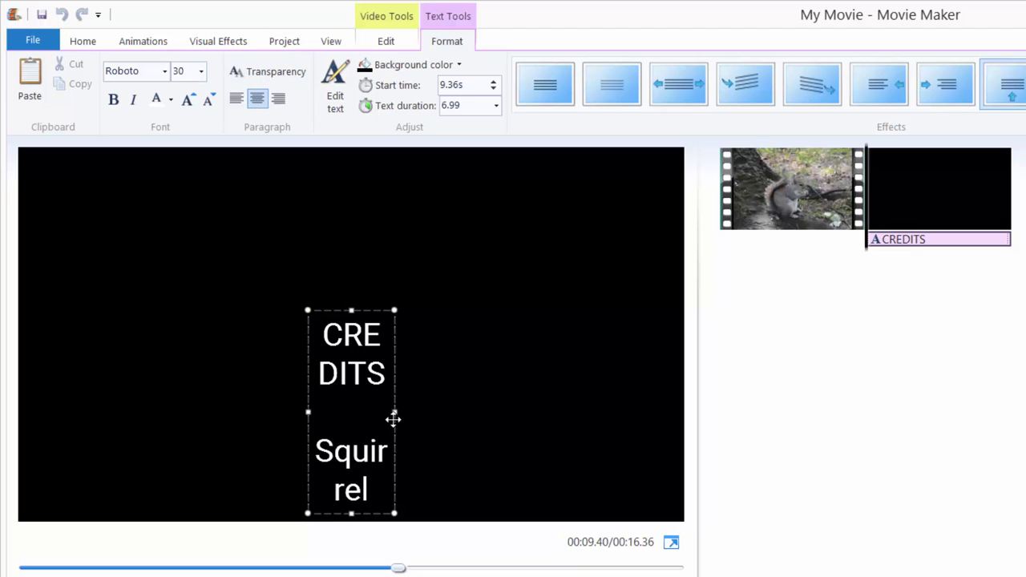
Widen the caption box on both sides and move it to the top of the frame.
{"action": "left_click_drag", "start_coordinate": [396, 412], "coordinate": [632, 411]}
{"action": "left_click_drag", "start_coordinate": [301, 371], "coordinate": [190, 373]}
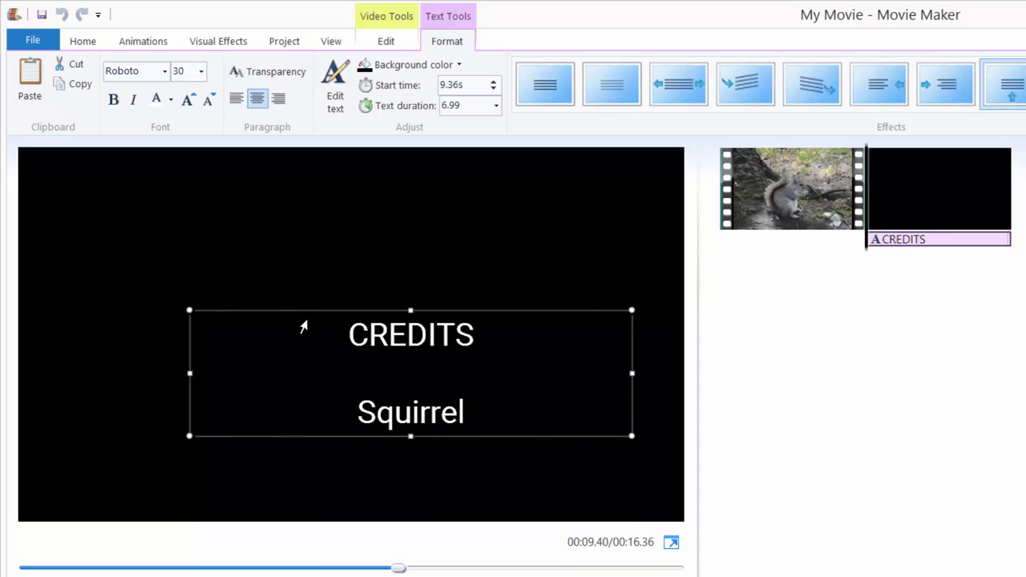
{"action": "left_click_drag", "start_coordinate": [316, 309], "coordinate": [260, 142]}
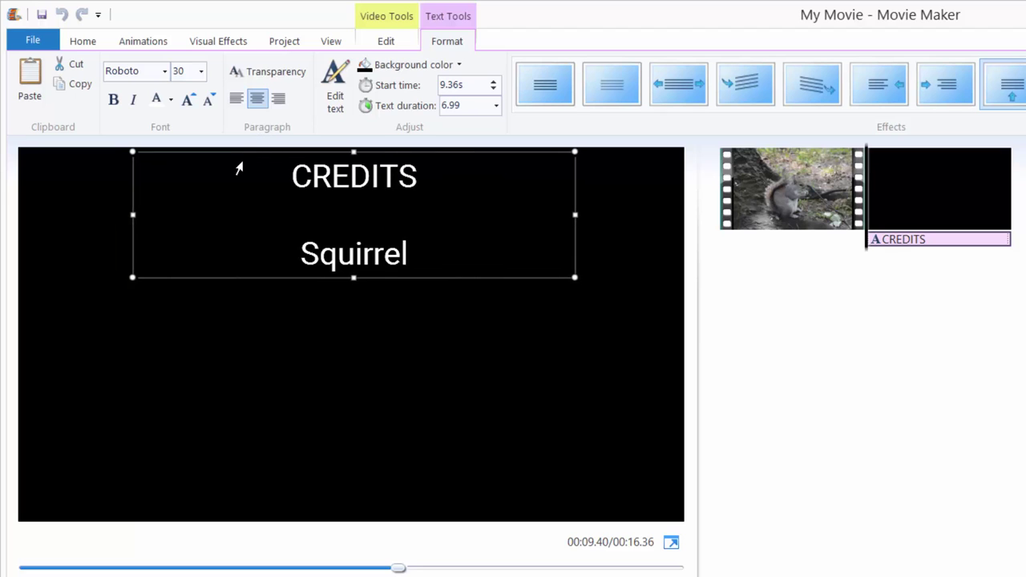
Keep the caption plain, not bold or italic, and bring its font size to 28.
{"action": "left_click", "coordinate": [113, 100]}
{"action": "left_click", "coordinate": [113, 99]}
{"action": "left_click", "coordinate": [133, 101]}
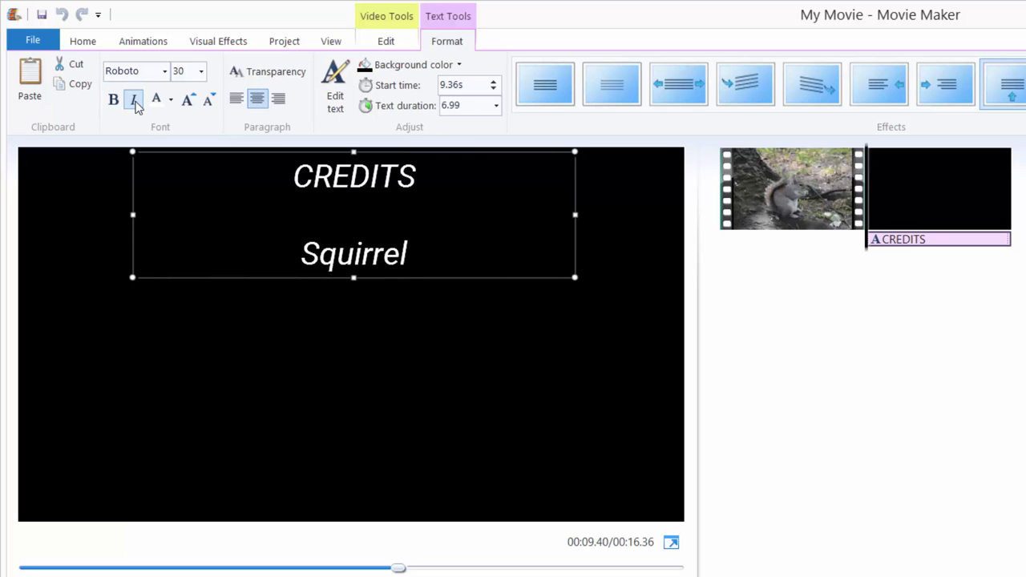
{"action": "left_click", "coordinate": [134, 102]}
{"action": "left_click", "coordinate": [189, 102]}
{"action": "left_click", "coordinate": [189, 102]}
{"action": "left_click", "coordinate": [208, 101]}
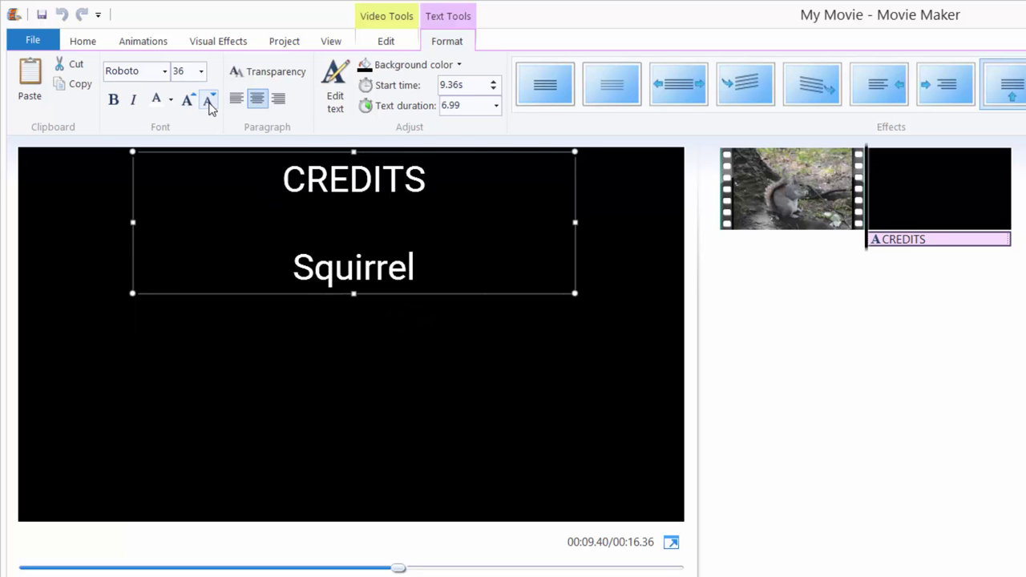
{"action": "left_click", "coordinate": [208, 101]}
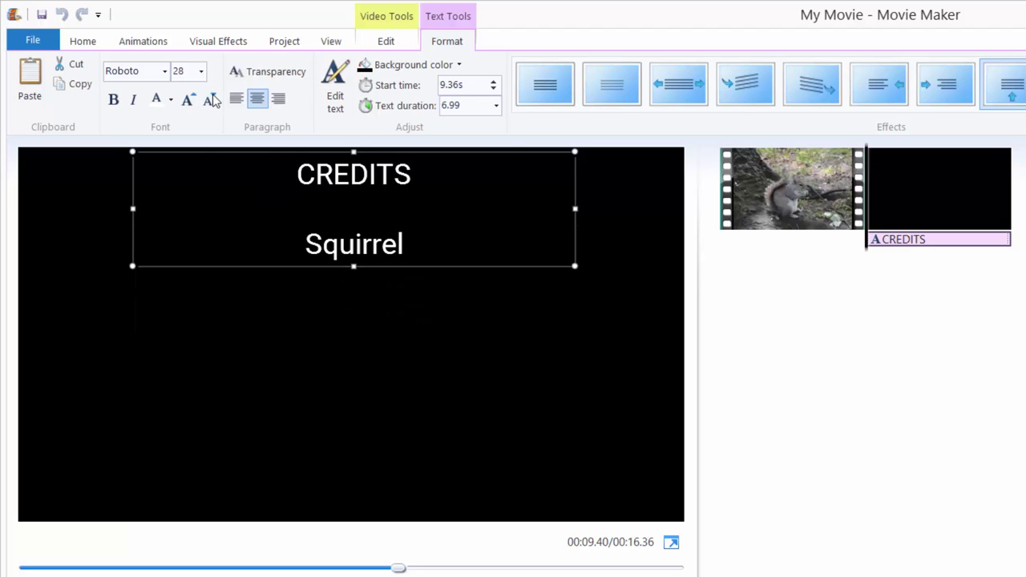
{"action": "left_click", "coordinate": [172, 101]}
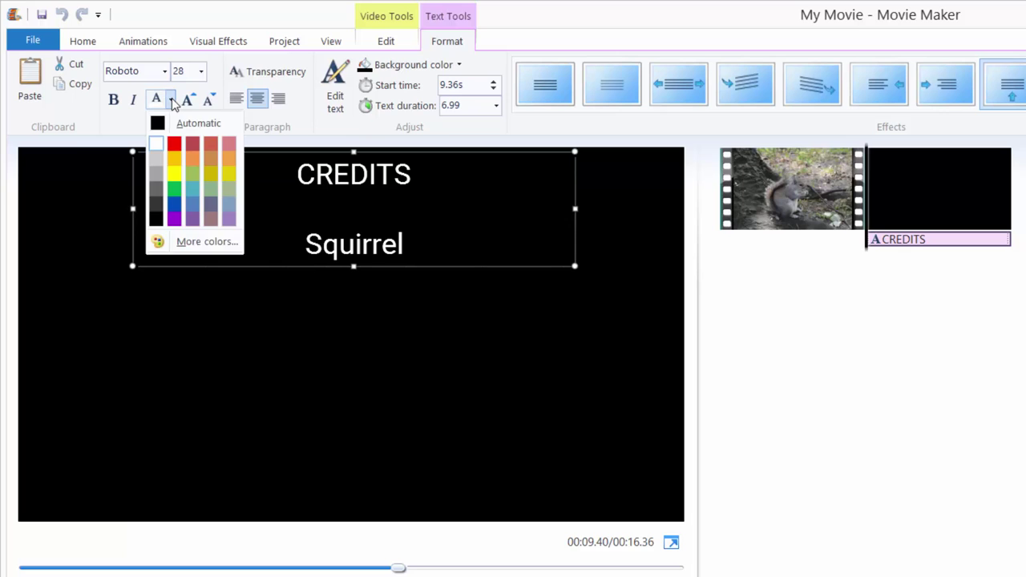
Colour the caption text red and play from before the credits to check it.
{"action": "left_click", "coordinate": [175, 146]}
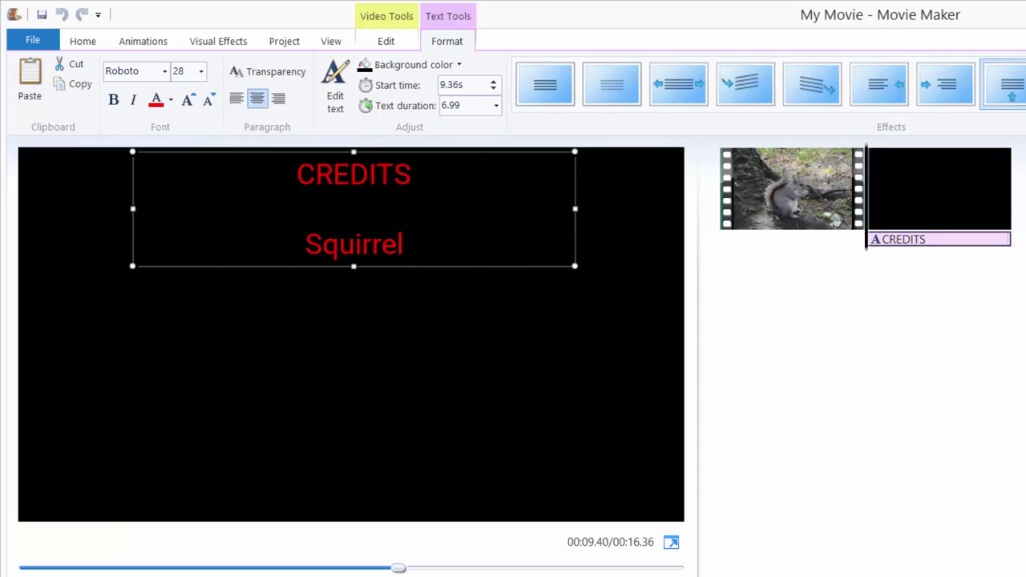
{"action": "left_click", "coordinate": [332, 568]}
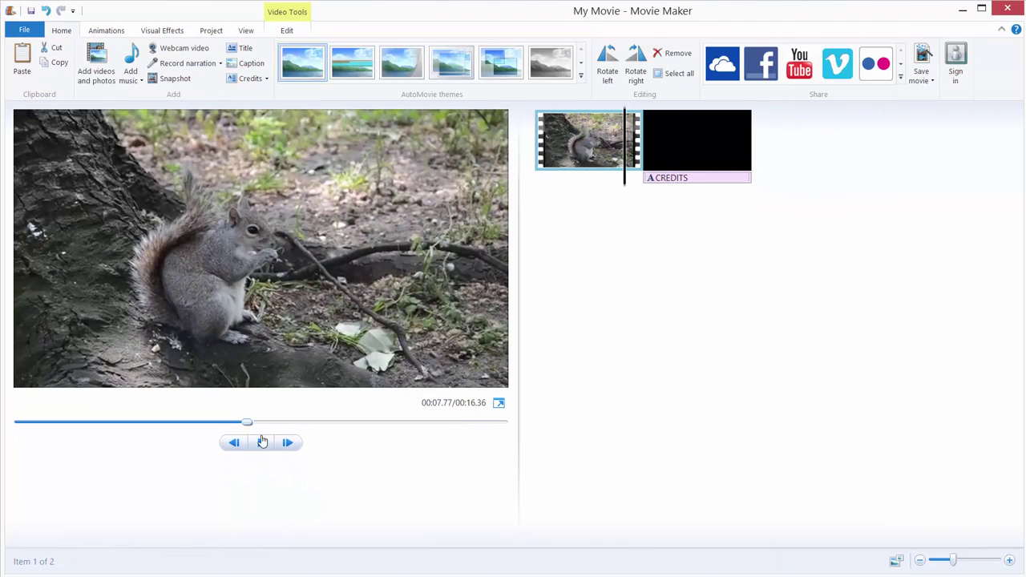
{"action": "left_click", "coordinate": [262, 441]}
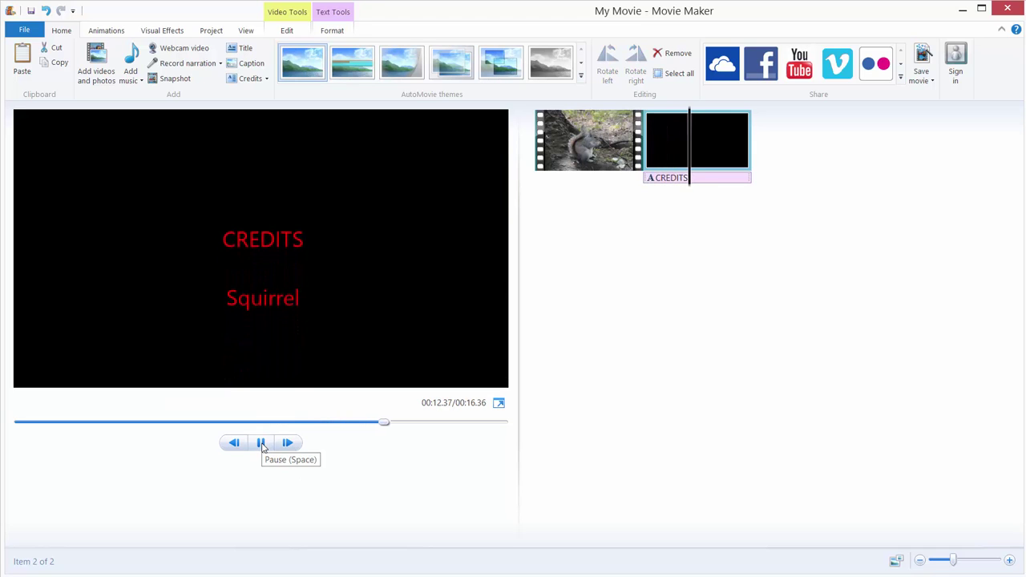
Widen the caption box leftward, give the text a narrow black outline, and rewind to 00:08.30.
{"action": "left_click", "coordinate": [217, 154]}
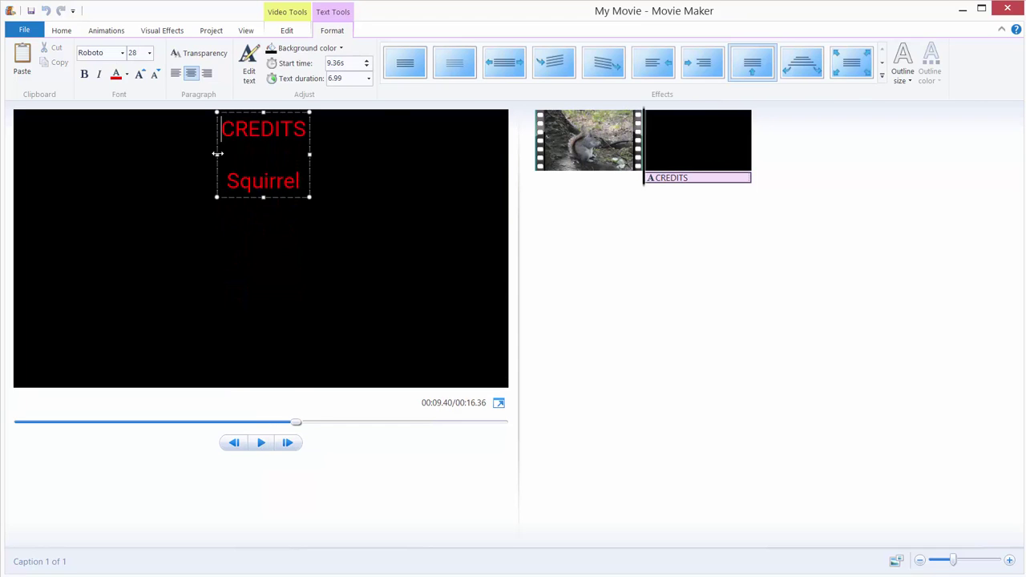
{"action": "left_click_drag", "start_coordinate": [218, 153], "coordinate": [136, 152]}
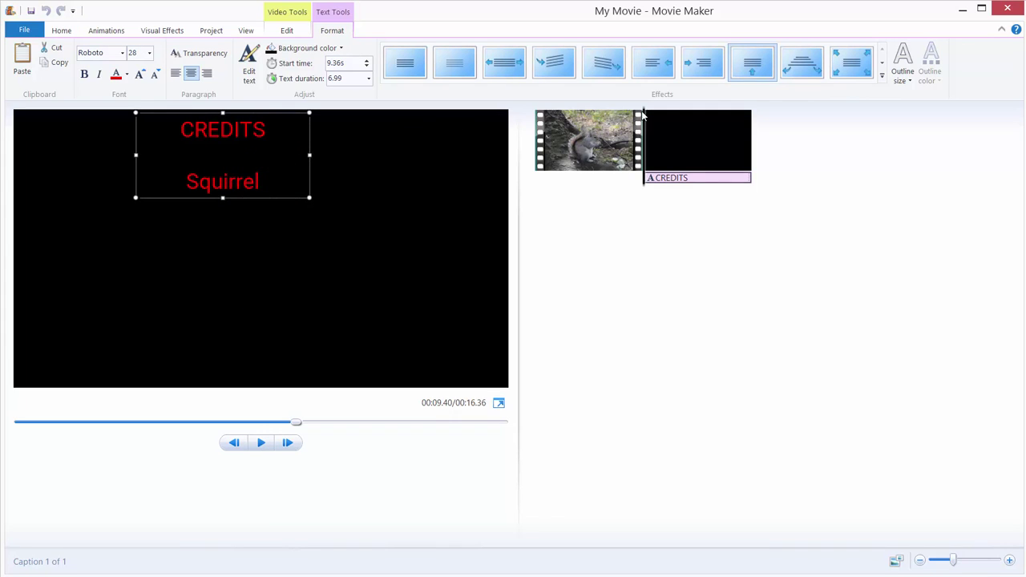
{"action": "left_click", "coordinate": [911, 83]}
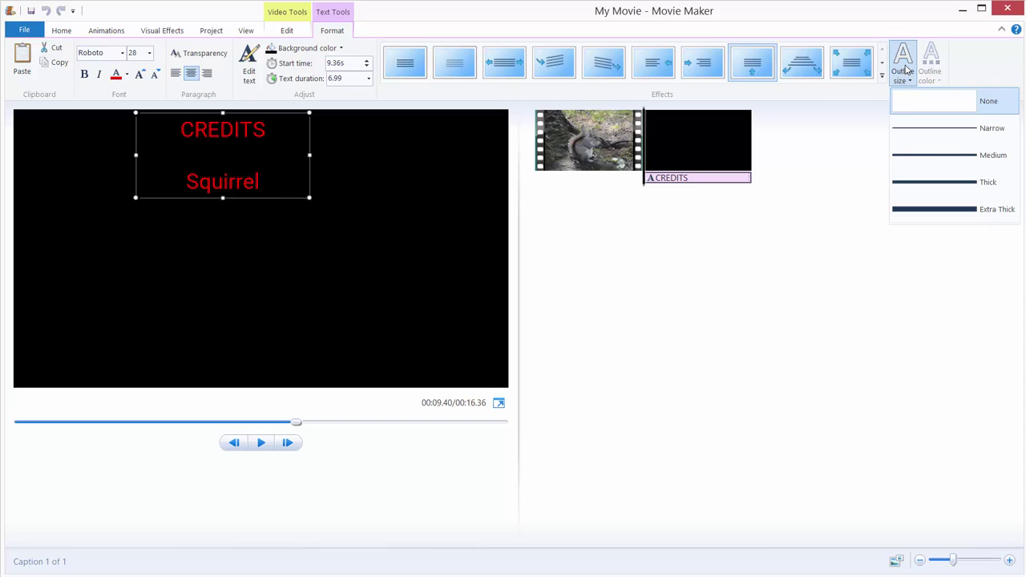
{"action": "left_click", "coordinate": [930, 136]}
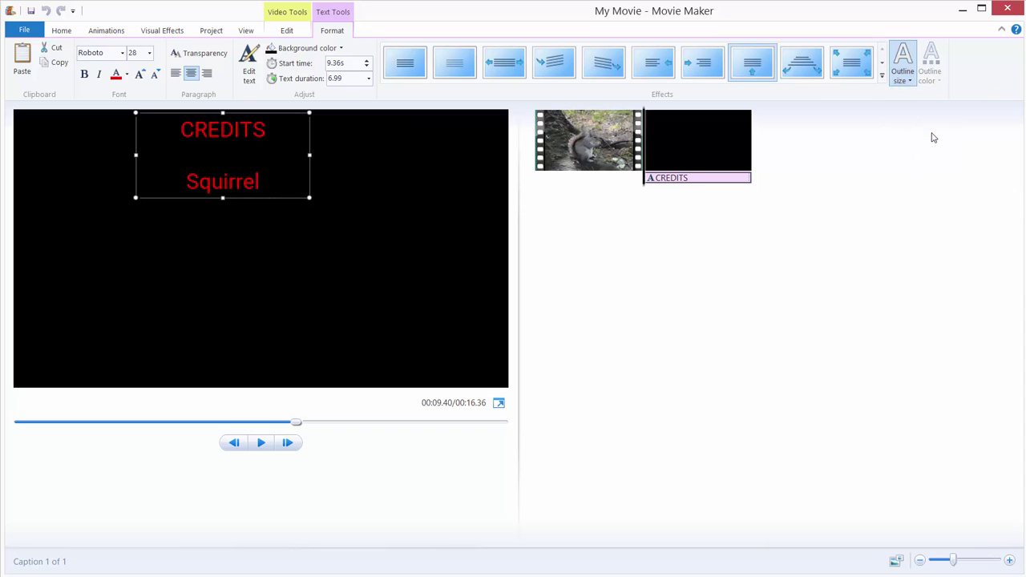
{"action": "left_click", "coordinate": [940, 83]}
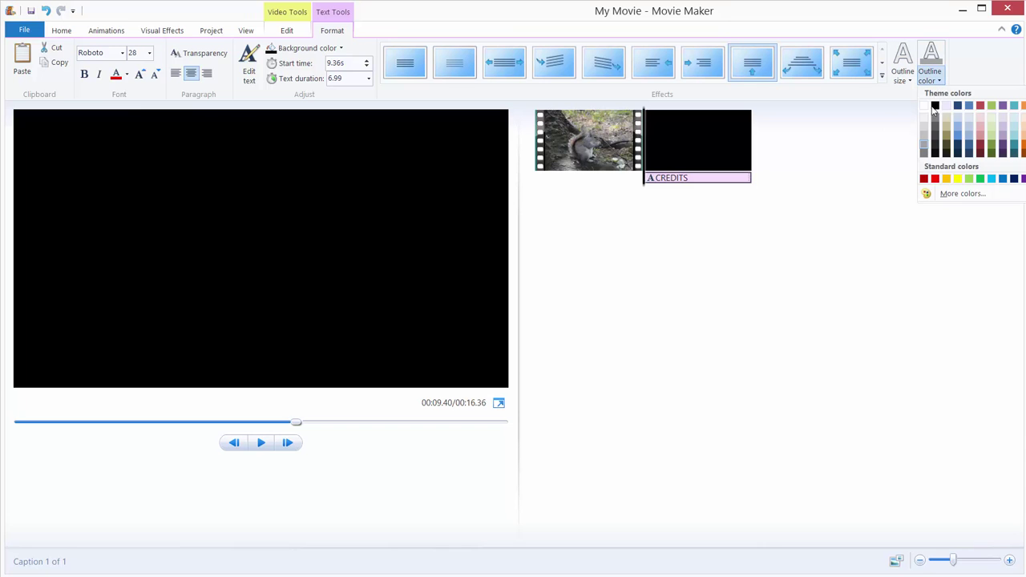
{"action": "left_click", "coordinate": [934, 107]}
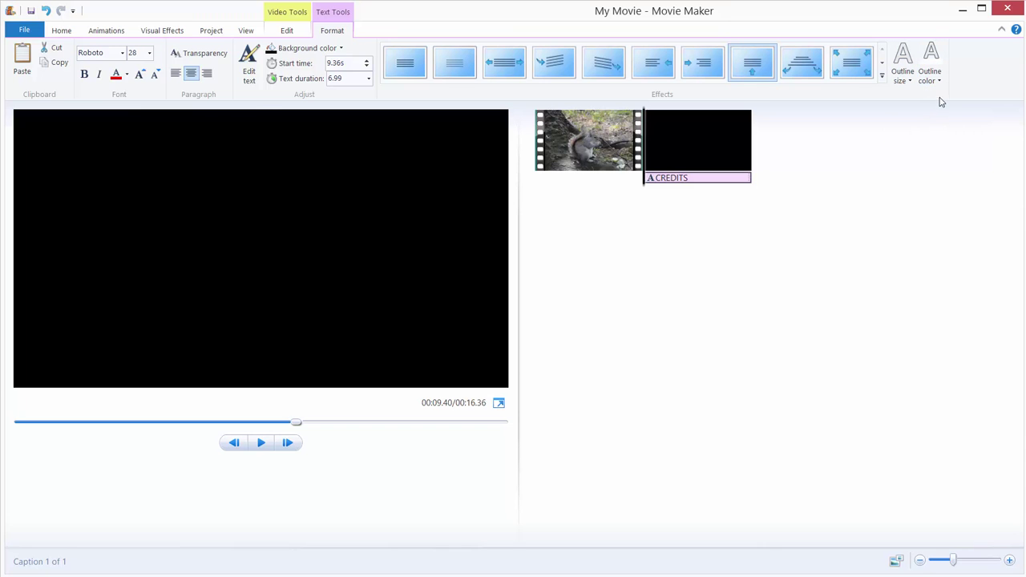
{"action": "left_click_drag", "start_coordinate": [289, 424], "coordinate": [261, 423]}
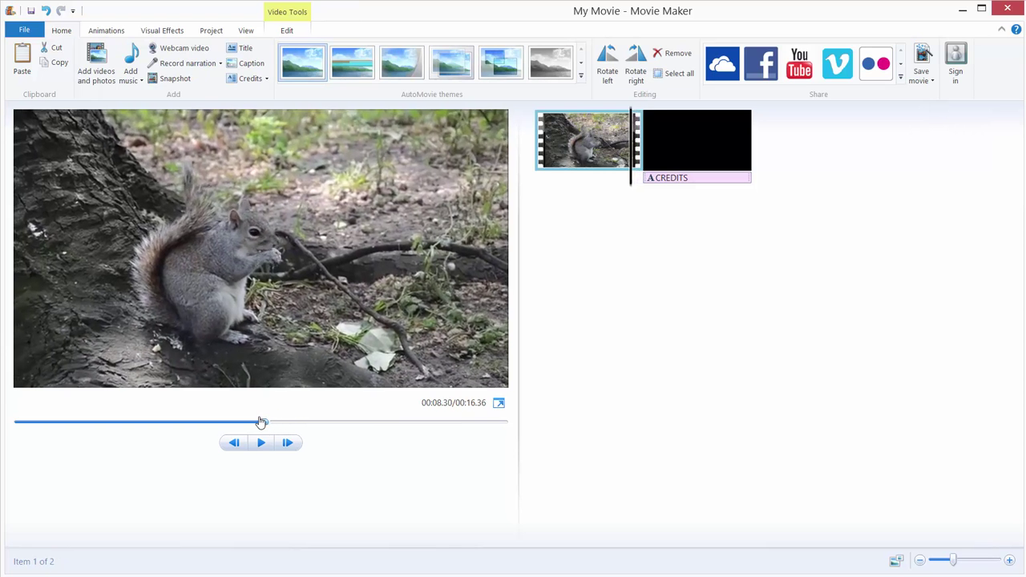
Replay the outlined red credits, pause around 00:09.40, and select the CREDITS caption.
{"action": "left_click", "coordinate": [262, 442]}
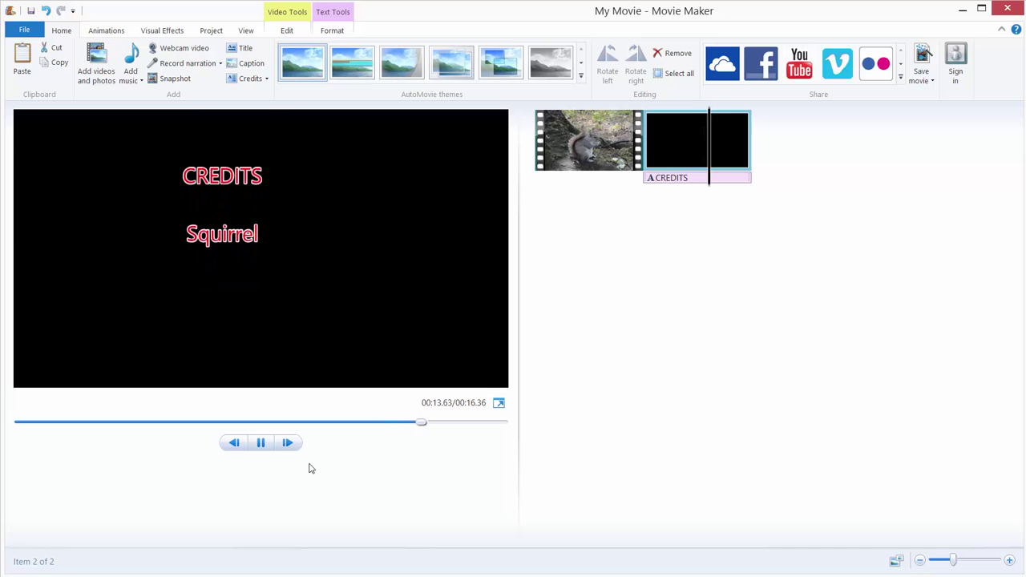
{"action": "left_click", "coordinate": [262, 446]}
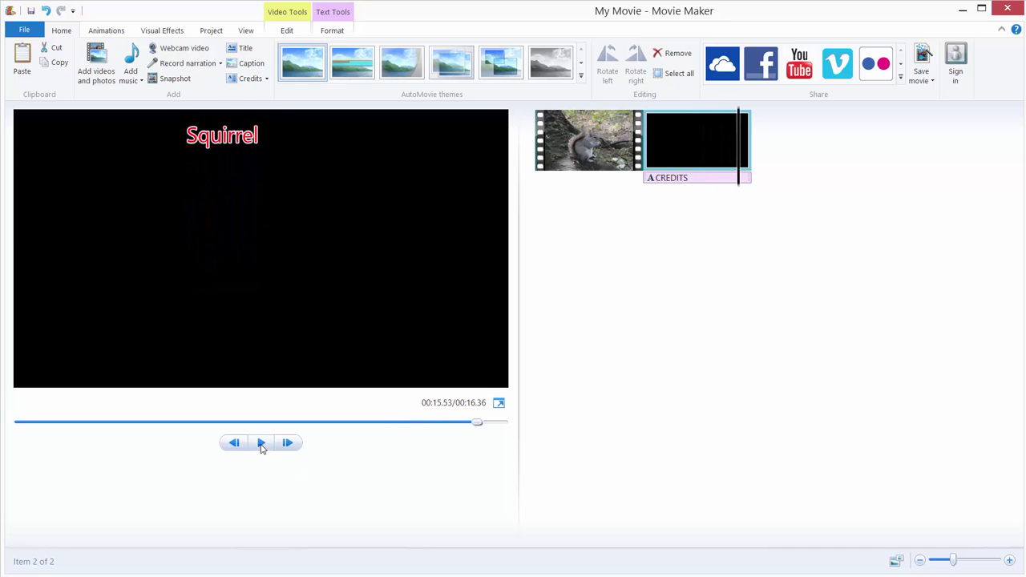
{"action": "left_click", "coordinate": [678, 177]}
{"action": "left_click", "coordinate": [659, 177]}
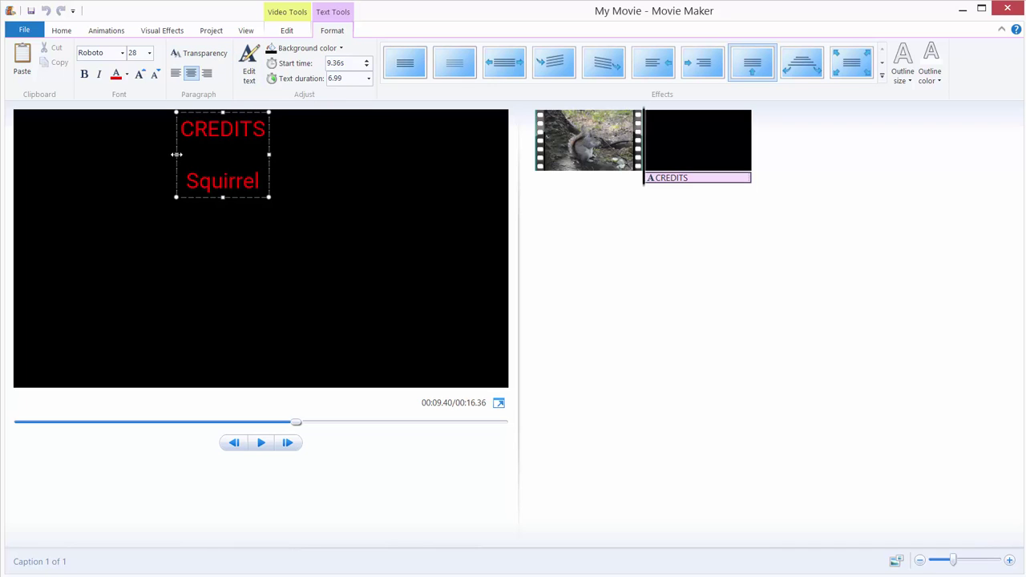
Stretch the caption box to both frame edges and centre its text after trying left and right alignment.
{"action": "left_click_drag", "start_coordinate": [177, 155], "coordinate": [13, 153]}
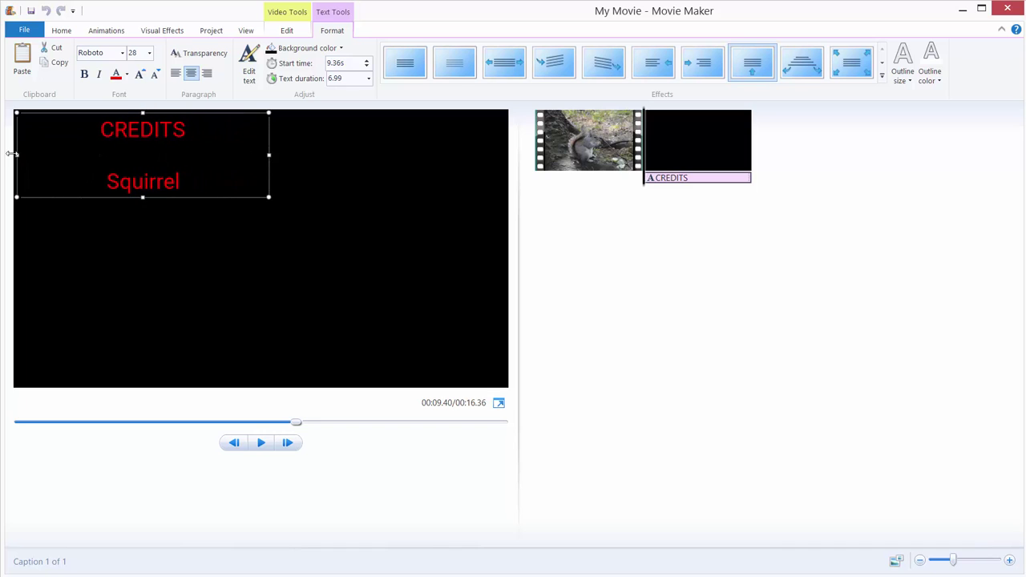
{"action": "left_click_drag", "start_coordinate": [266, 154], "coordinate": [511, 145]}
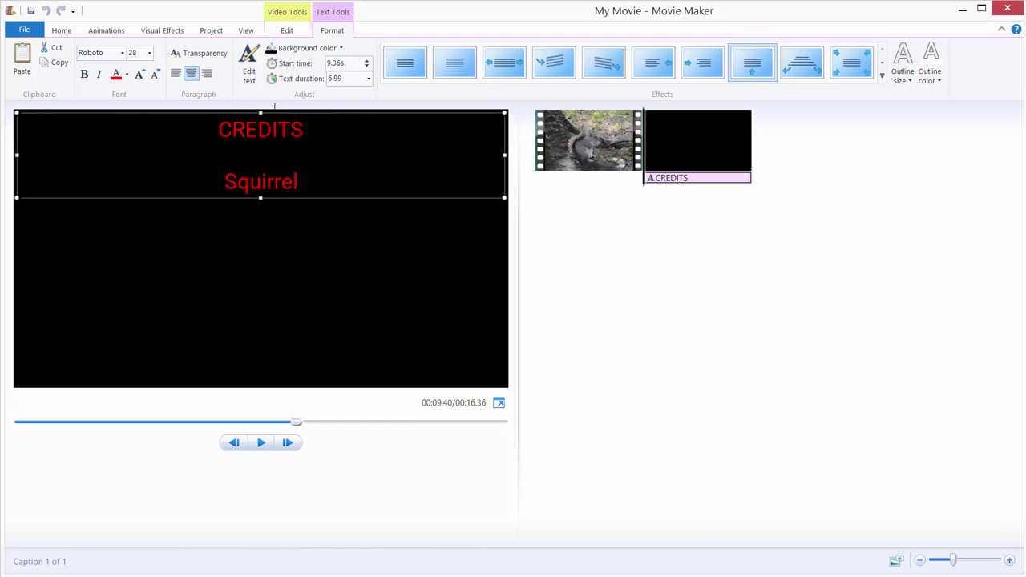
{"action": "left_click", "coordinate": [177, 74]}
{"action": "left_click", "coordinate": [205, 75]}
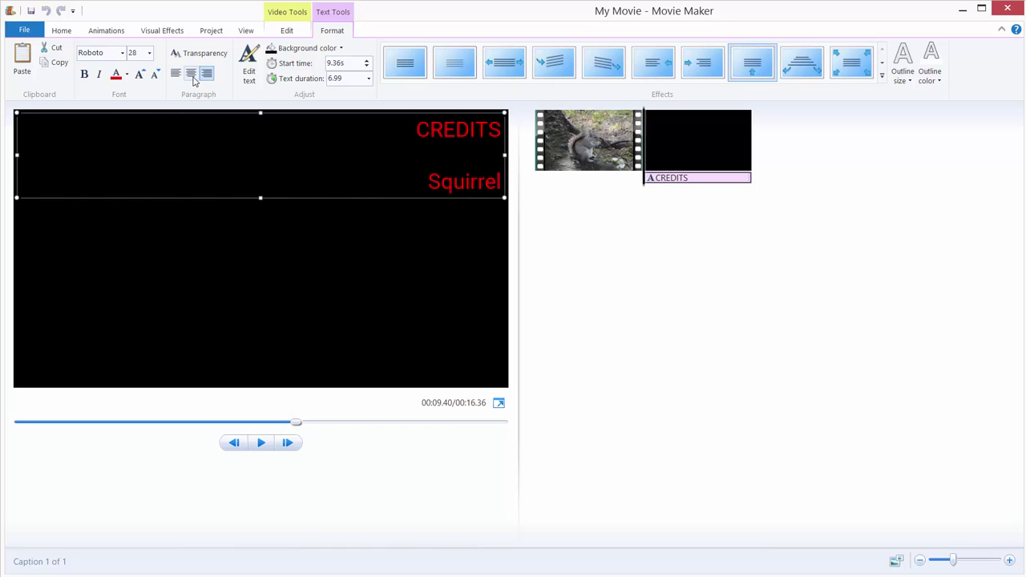
{"action": "left_click", "coordinate": [193, 77]}
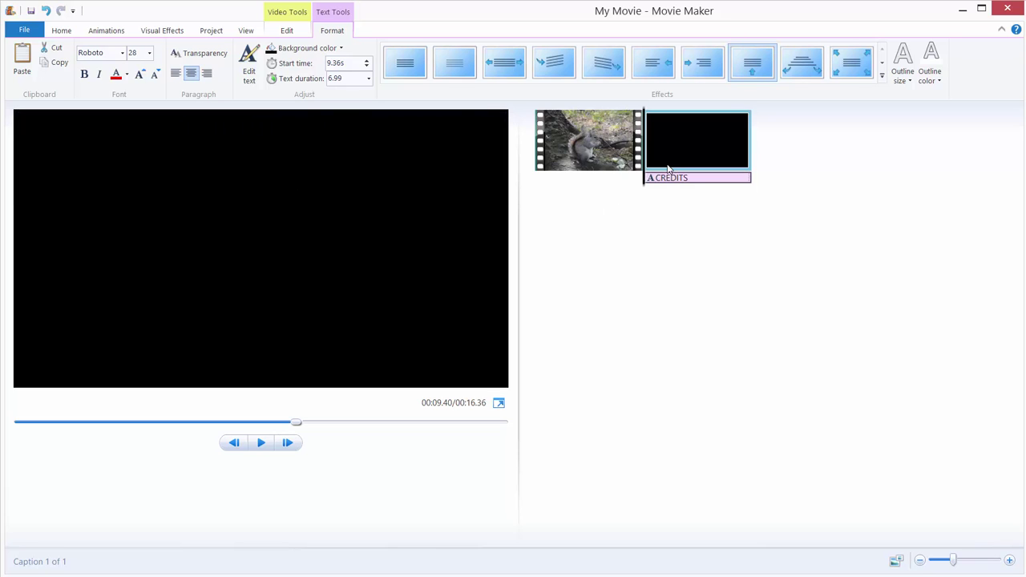
{"action": "left_click", "coordinate": [645, 179]}
{"action": "left_click_drag", "start_coordinate": [654, 186], "coordinate": [690, 183]}
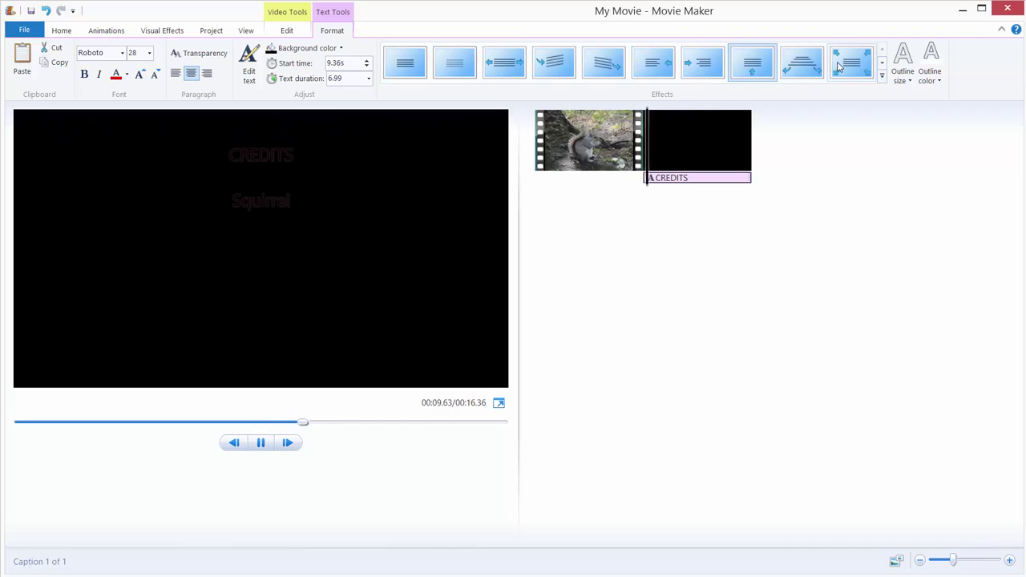
Apply the first Cinematic text effect to the credits caption, then select the squirrel clip.
{"action": "left_click", "coordinate": [883, 78]}
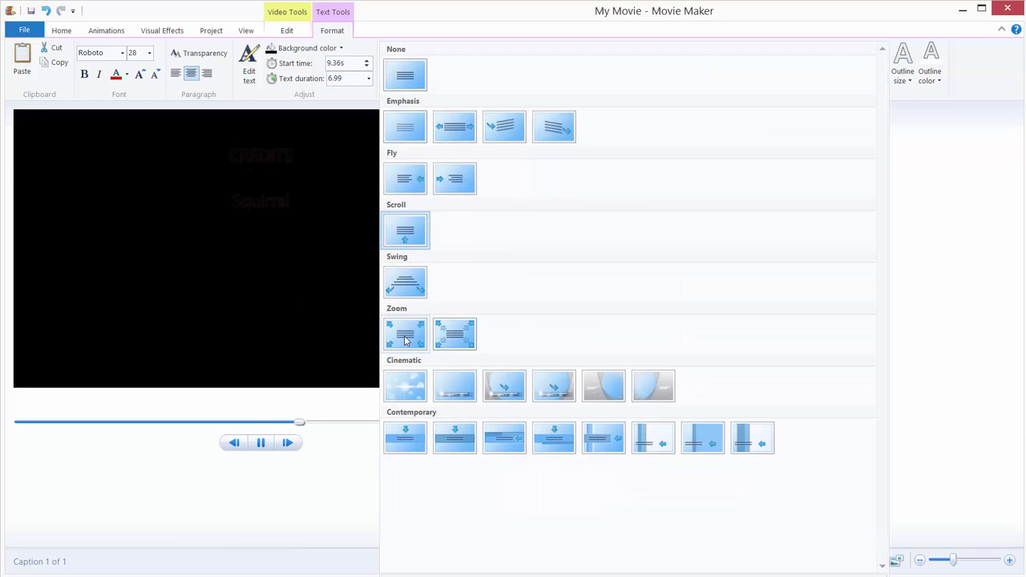
{"action": "left_click", "coordinate": [407, 389]}
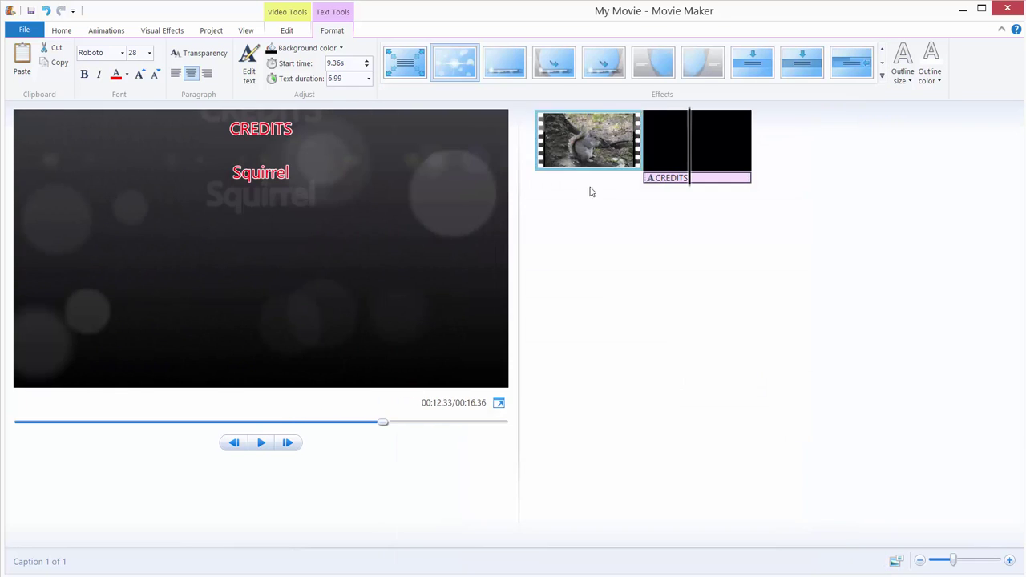
{"action": "left_click", "coordinate": [627, 164]}
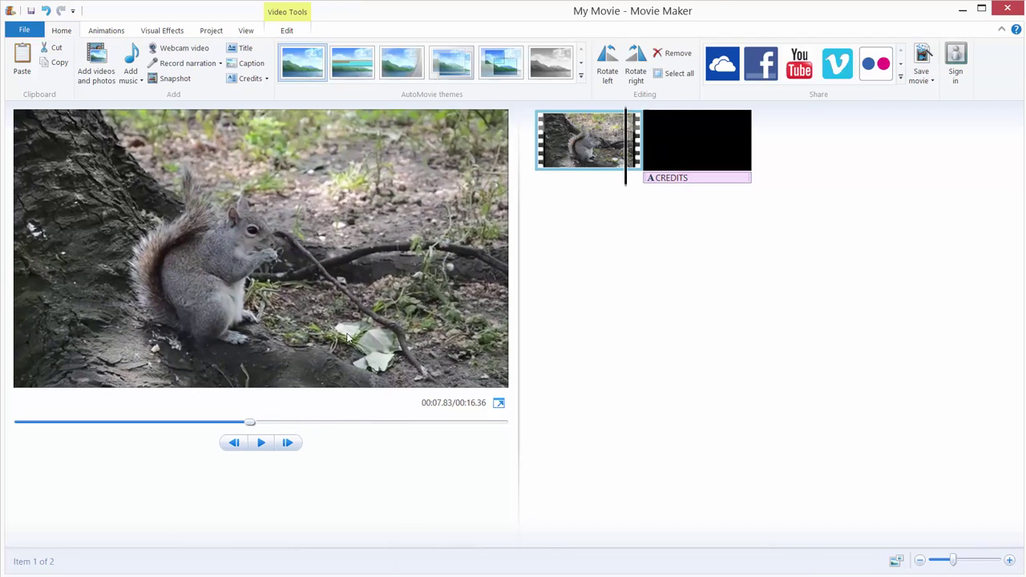
Raise the CREDITS caption's text transparency so it fades to a darker red.
{"action": "left_click", "coordinate": [273, 446]}
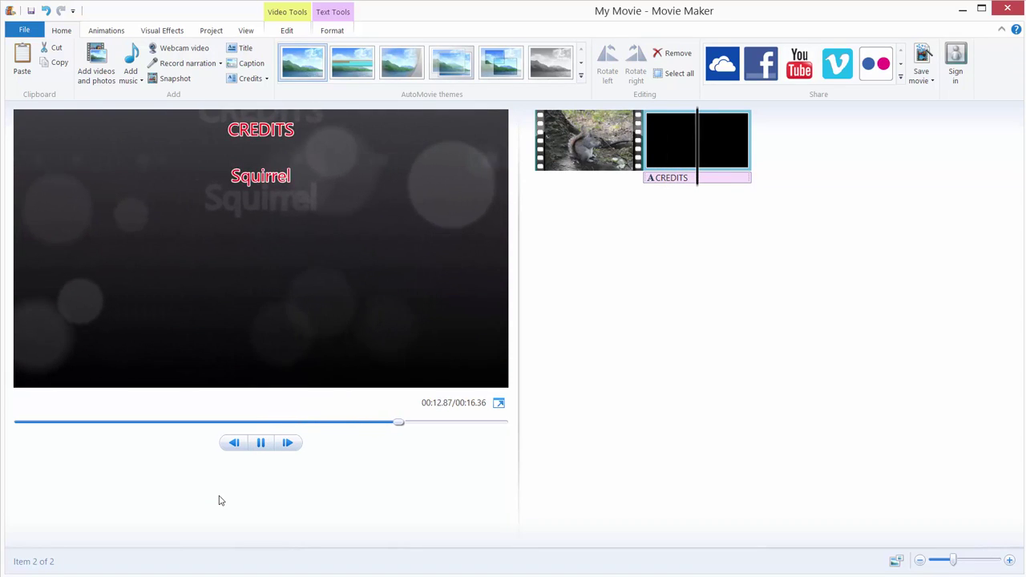
{"action": "left_click", "coordinate": [665, 178]}
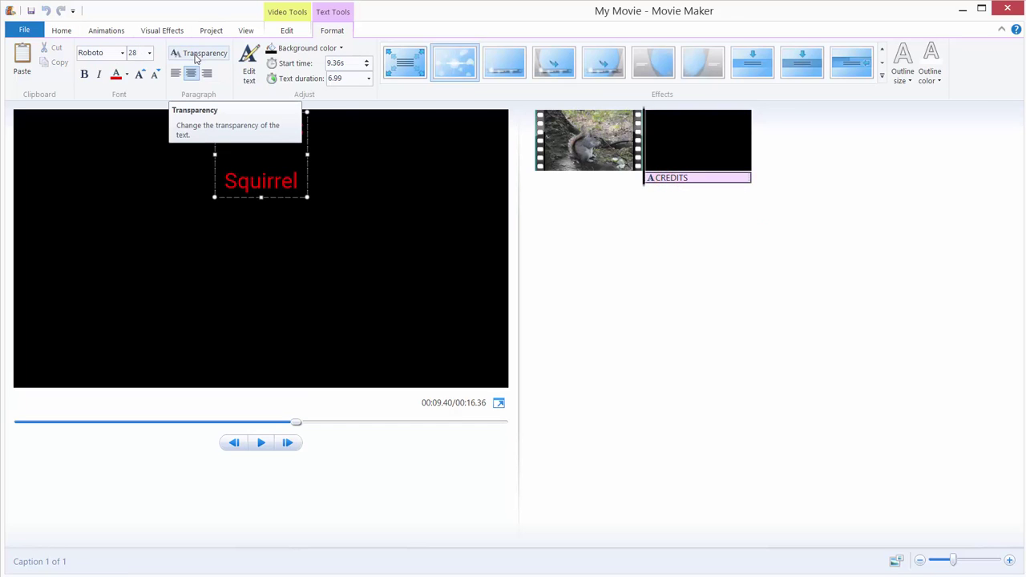
{"action": "left_click", "coordinate": [197, 55]}
{"action": "left_click_drag", "start_coordinate": [176, 76], "coordinate": [611, 208]}
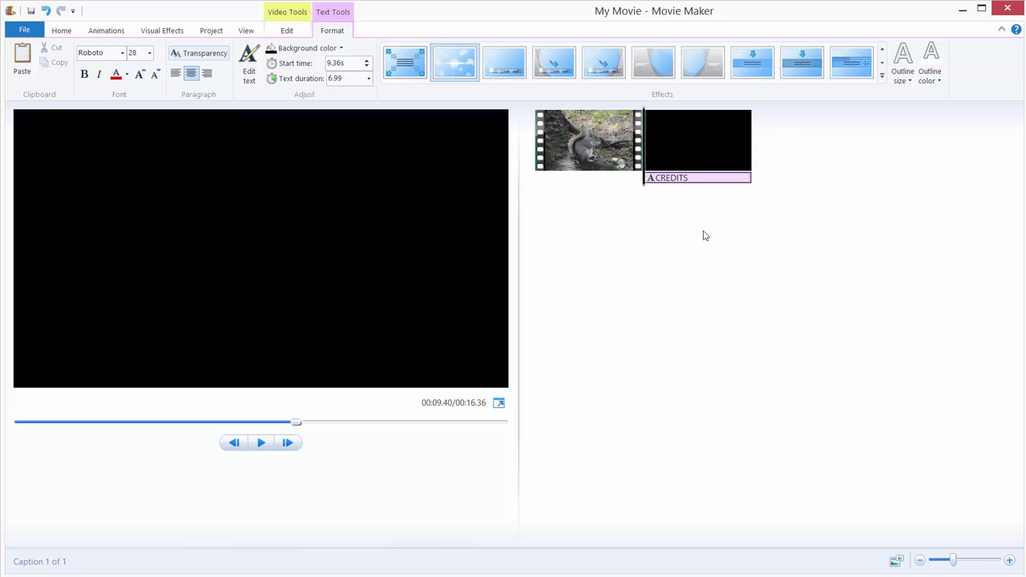
{"action": "left_click", "coordinate": [681, 154]}
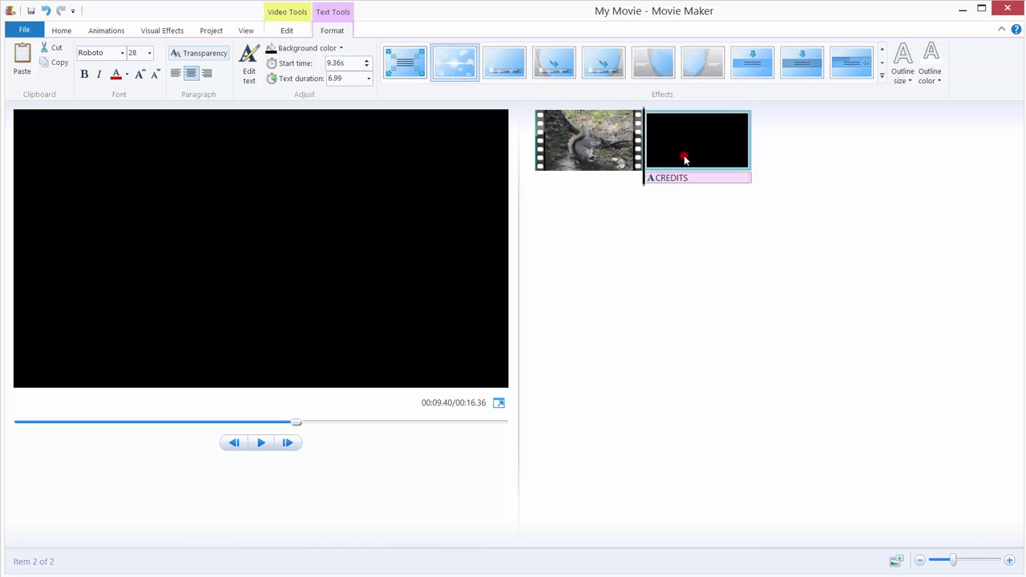
Change the credits clip's background colour from black to a blue swatch.
{"action": "left_click", "coordinate": [648, 178]}
{"action": "left_click", "coordinate": [662, 145]}
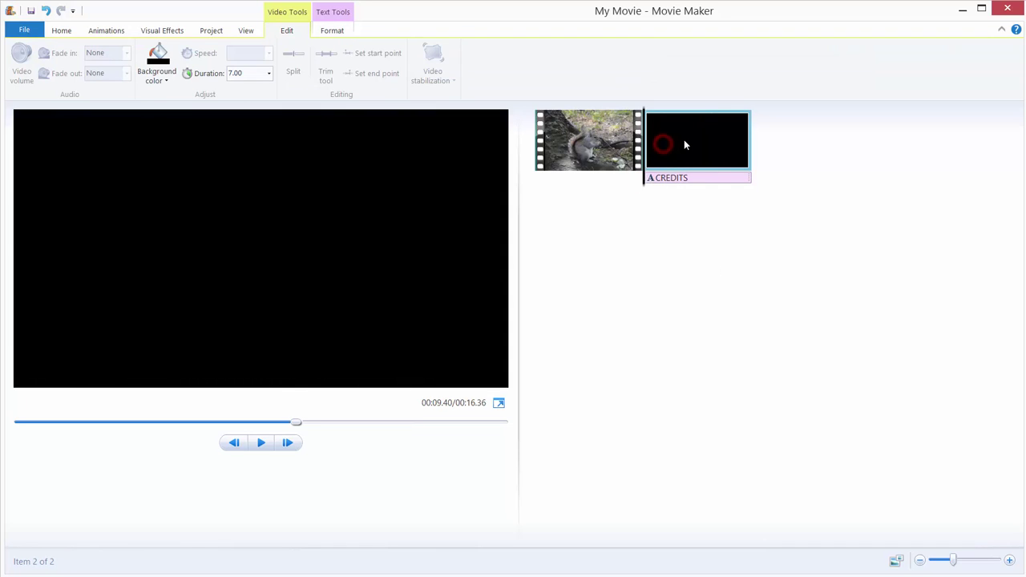
{"action": "left_click", "coordinate": [701, 138]}
{"action": "left_click", "coordinate": [158, 60]}
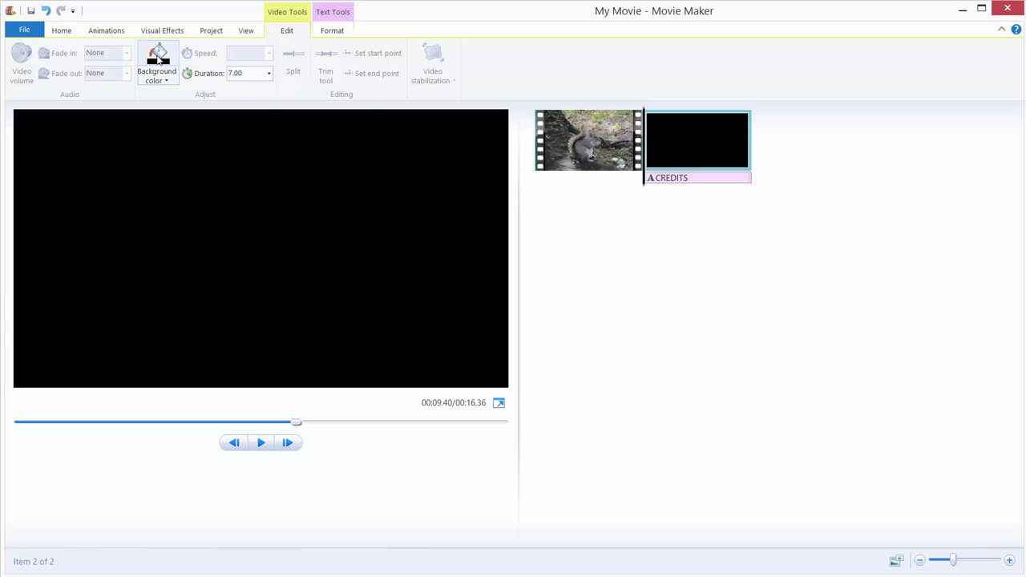
{"action": "left_click", "coordinate": [165, 78]}
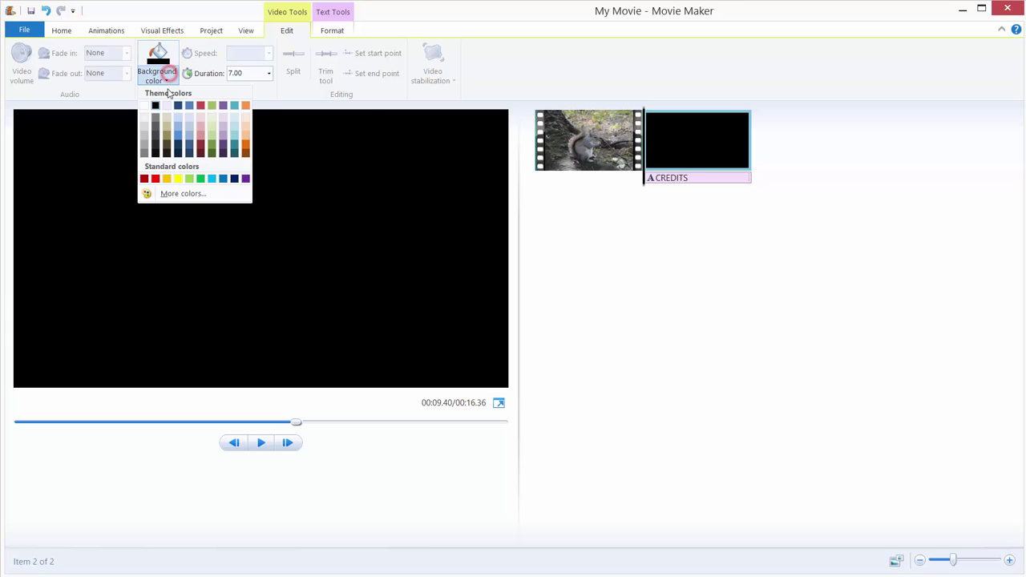
{"action": "left_click", "coordinate": [190, 106]}
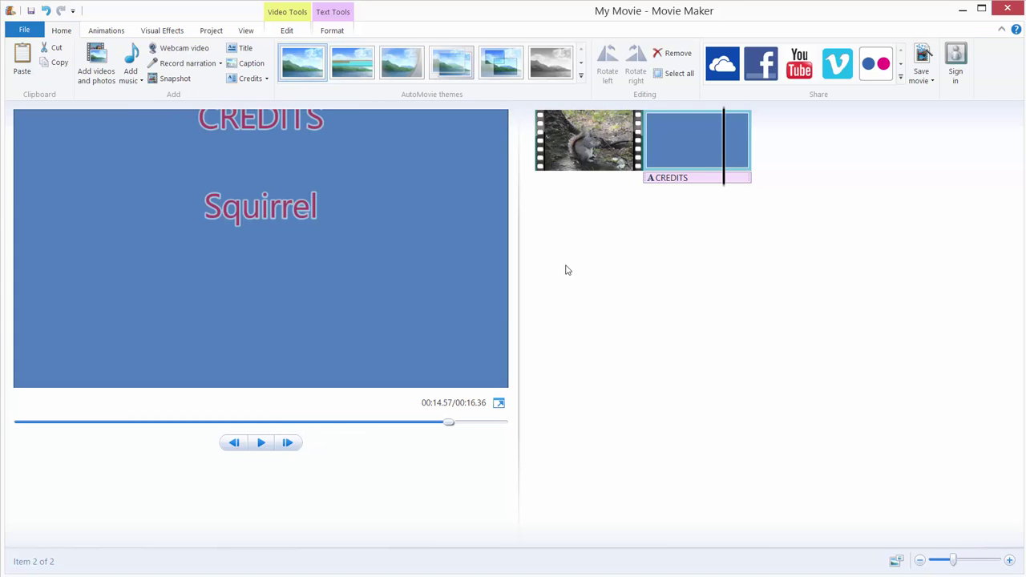
Move the CREDITS caption to start at 0.00s over the squirrel footage and check playback.
{"action": "left_click_drag", "start_coordinate": [683, 184], "coordinate": [542, 185]}
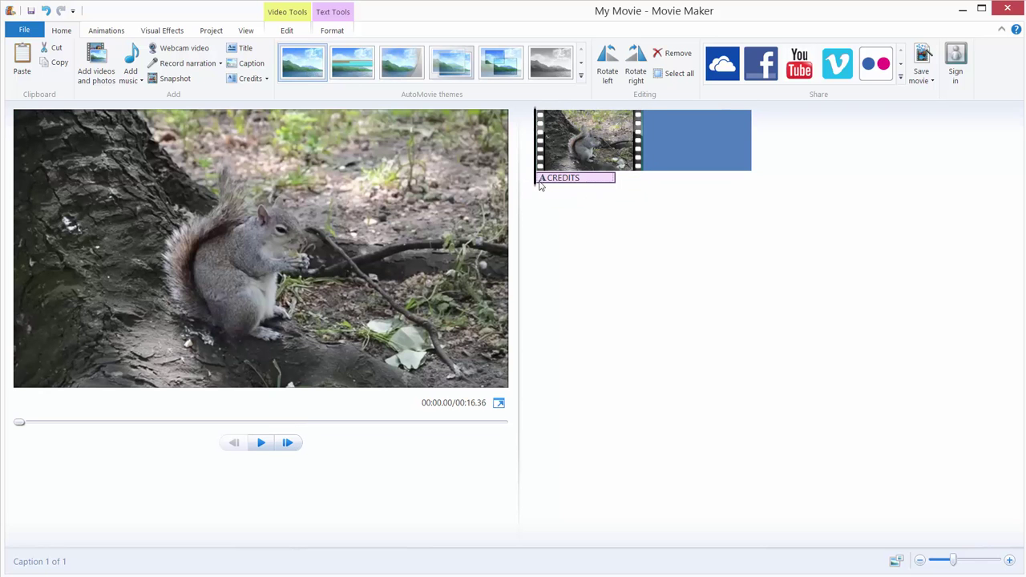
{"action": "left_click", "coordinate": [262, 443]}
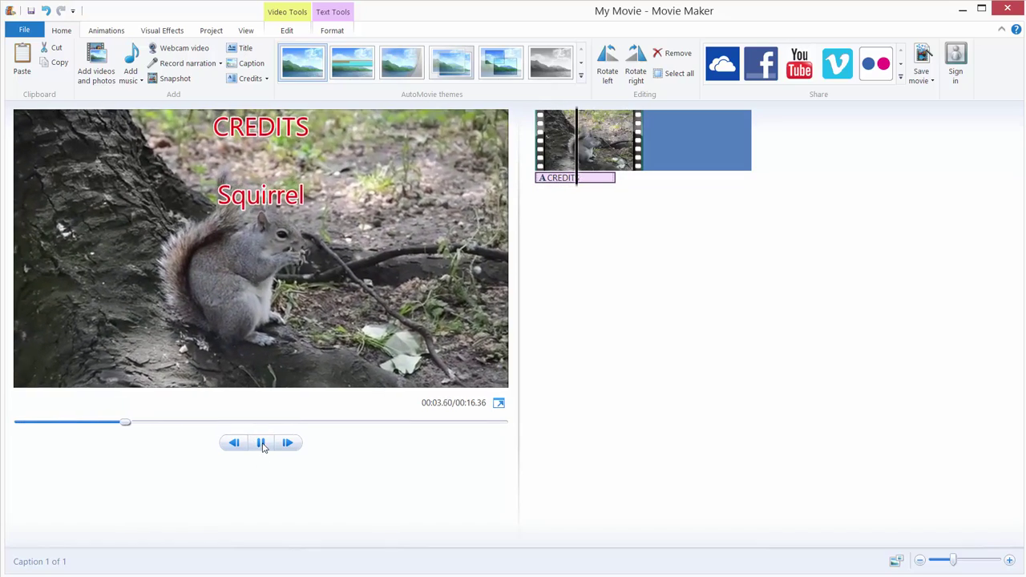
{"action": "left_click", "coordinate": [262, 442]}
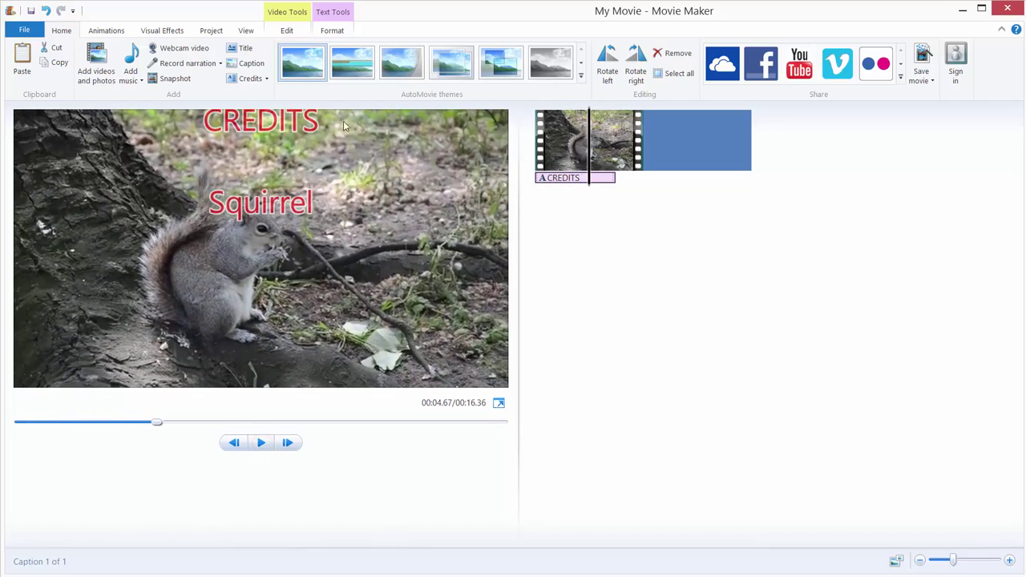
{"action": "left_click", "coordinate": [554, 177]}
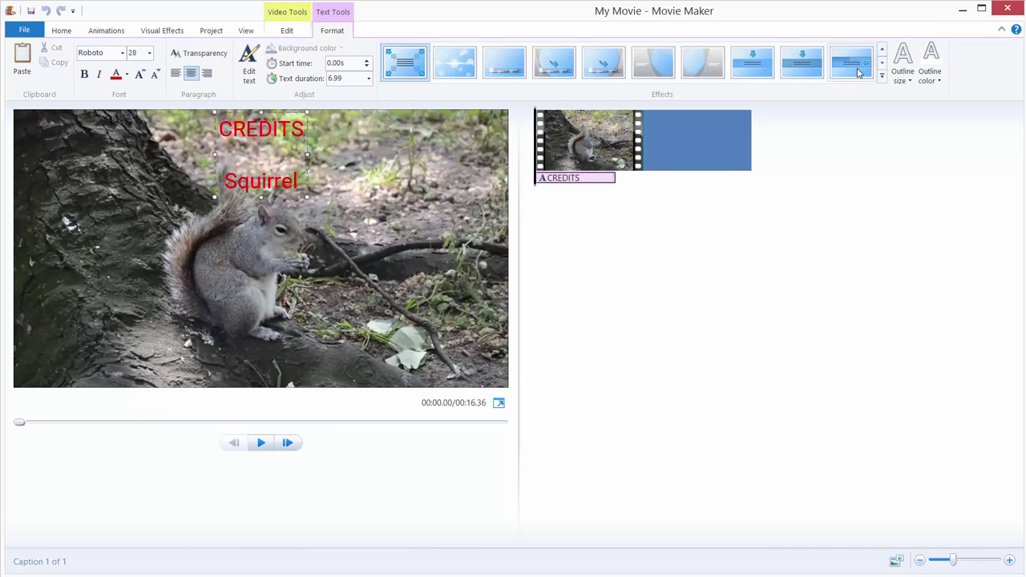
Give the caption the Scroll effect with outline size None, then preview it.
{"action": "left_click", "coordinate": [882, 79]}
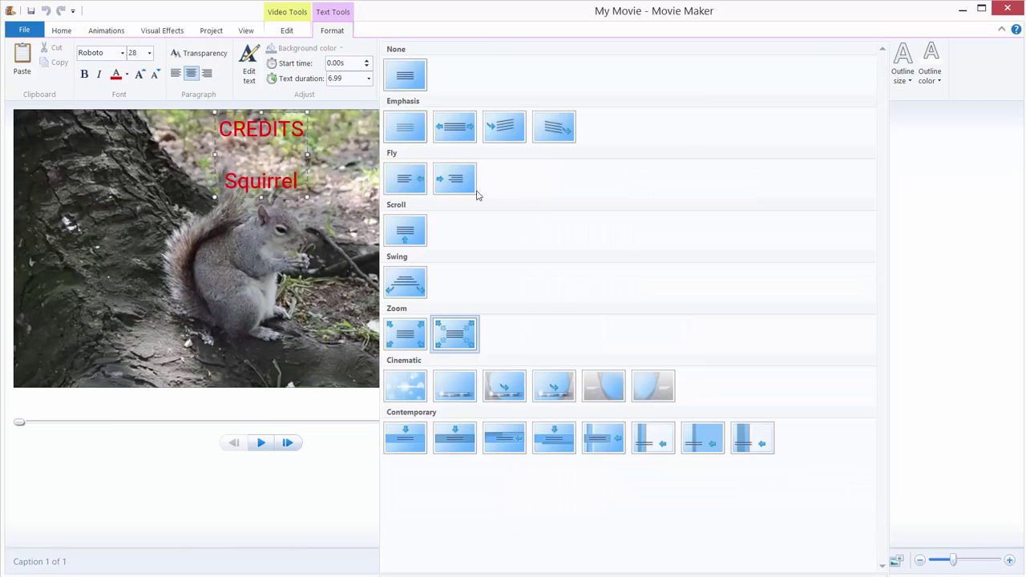
{"action": "left_click", "coordinate": [405, 230]}
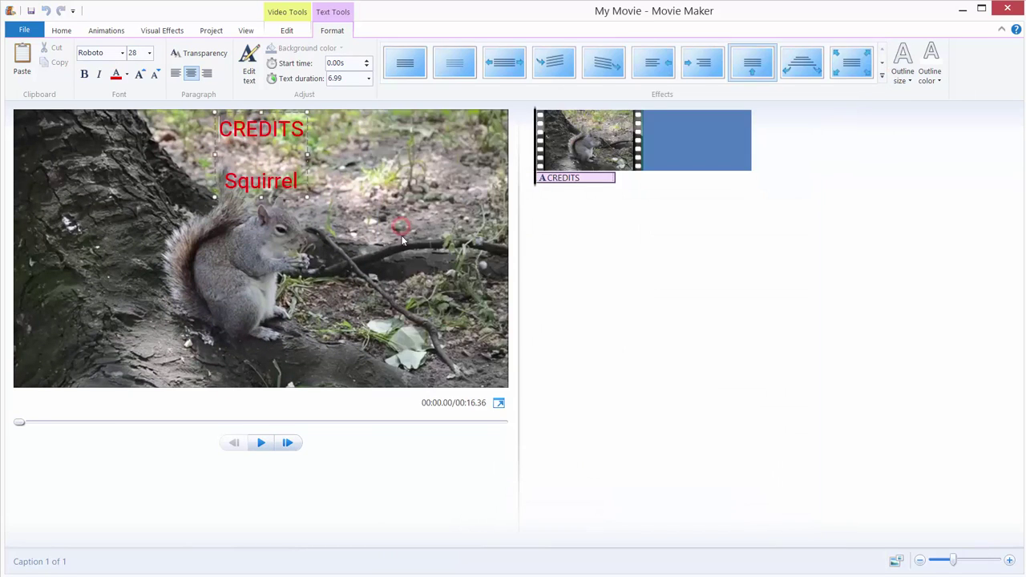
{"action": "left_click", "coordinate": [909, 79]}
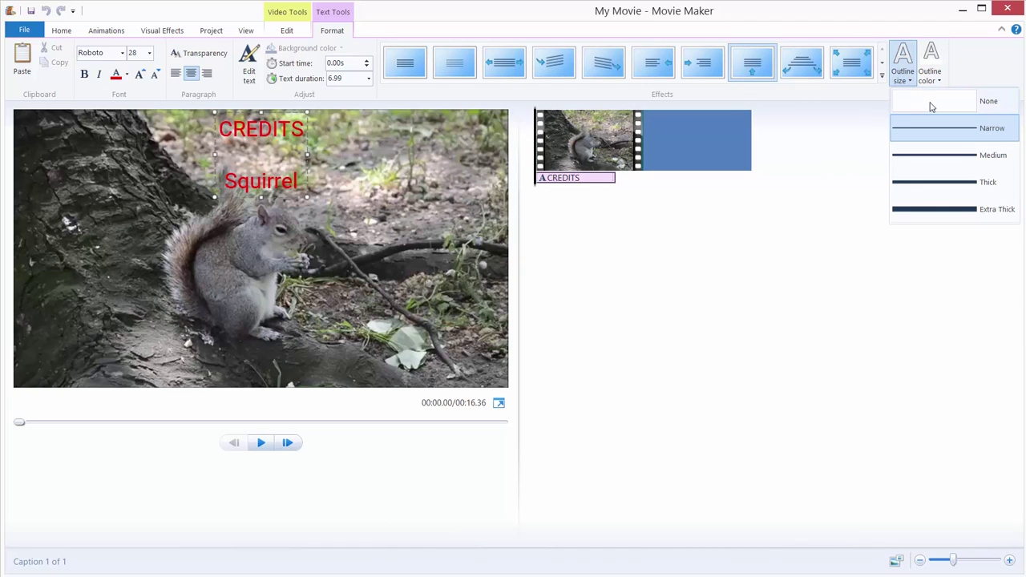
{"action": "left_click", "coordinate": [930, 102]}
{"action": "left_click", "coordinate": [261, 442]}
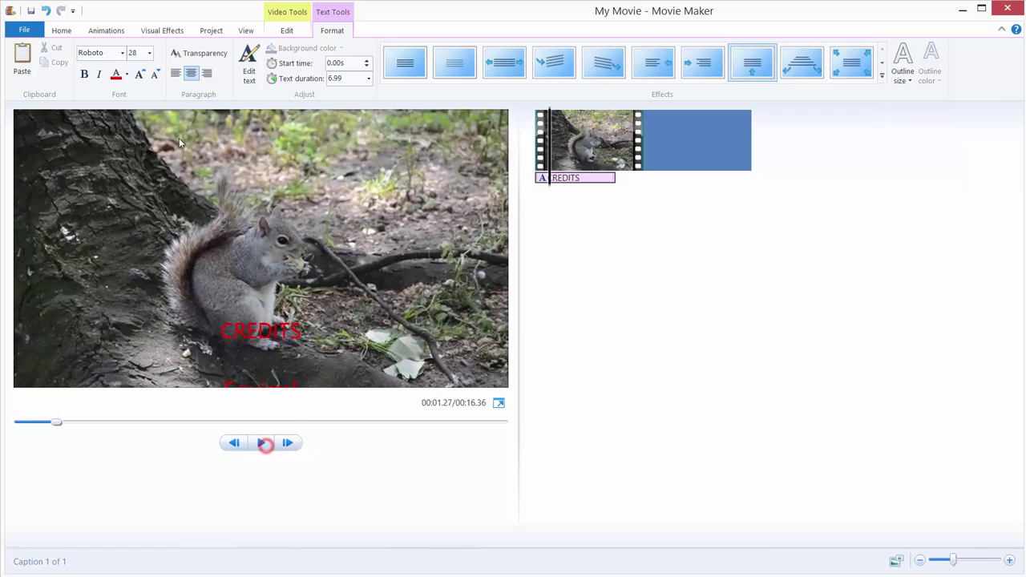
Set the caption font colour to white and preview the scrolling credits.
{"action": "left_click", "coordinate": [126, 74]}
{"action": "left_click", "coordinate": [115, 105]}
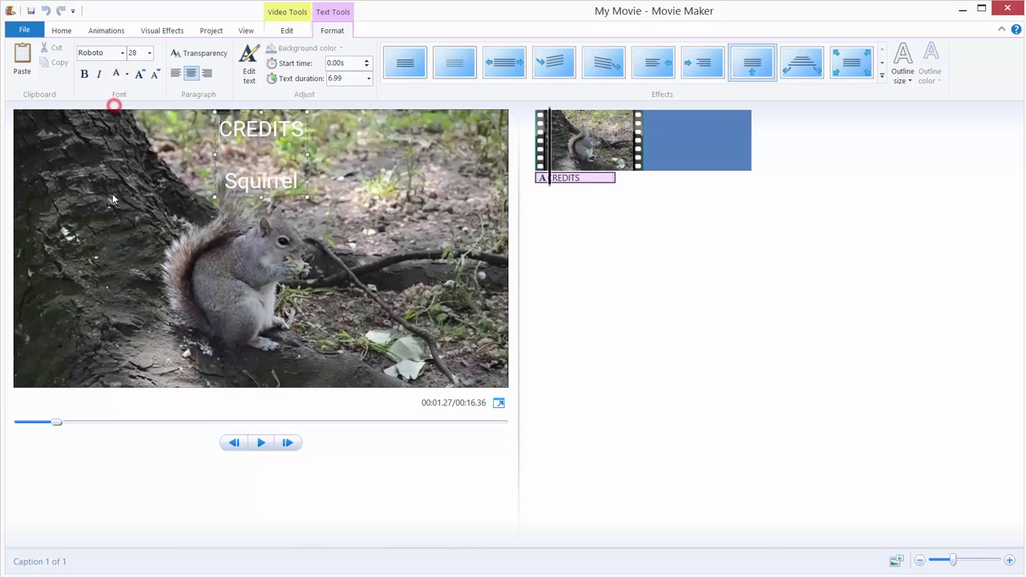
{"action": "left_click", "coordinate": [262, 443]}
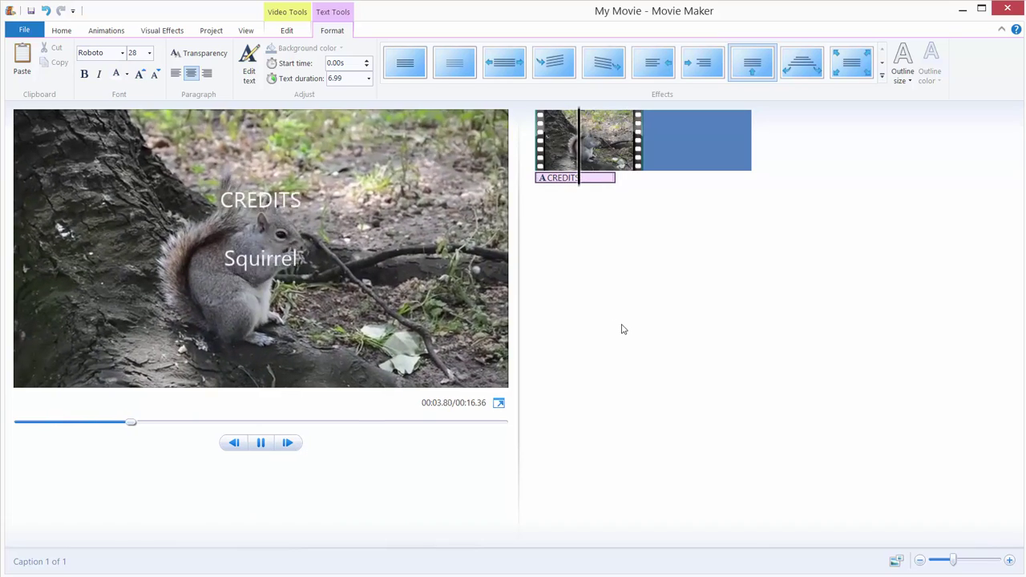
{"action": "left_click", "coordinate": [261, 444]}
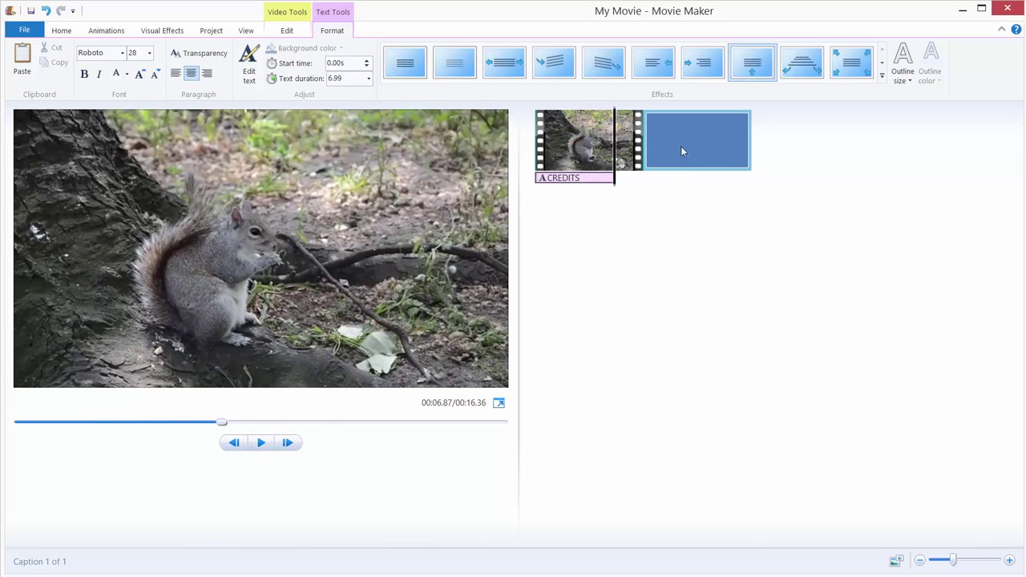
Delete the blank blue clip, leaving only the 9.36-second squirrel clip.
{"action": "left_click", "coordinate": [683, 140]}
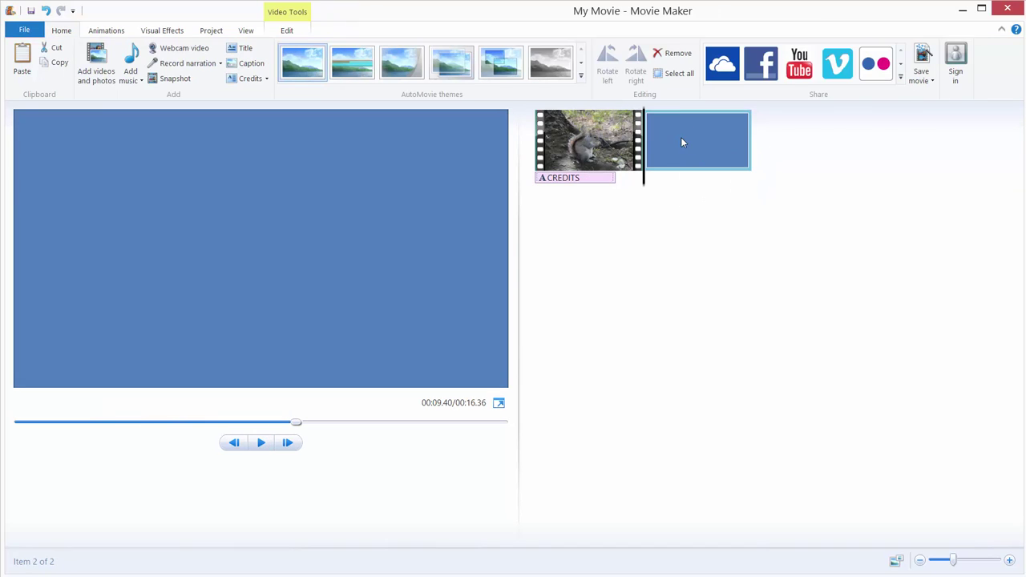
{"action": "key", "text": "Delete"}
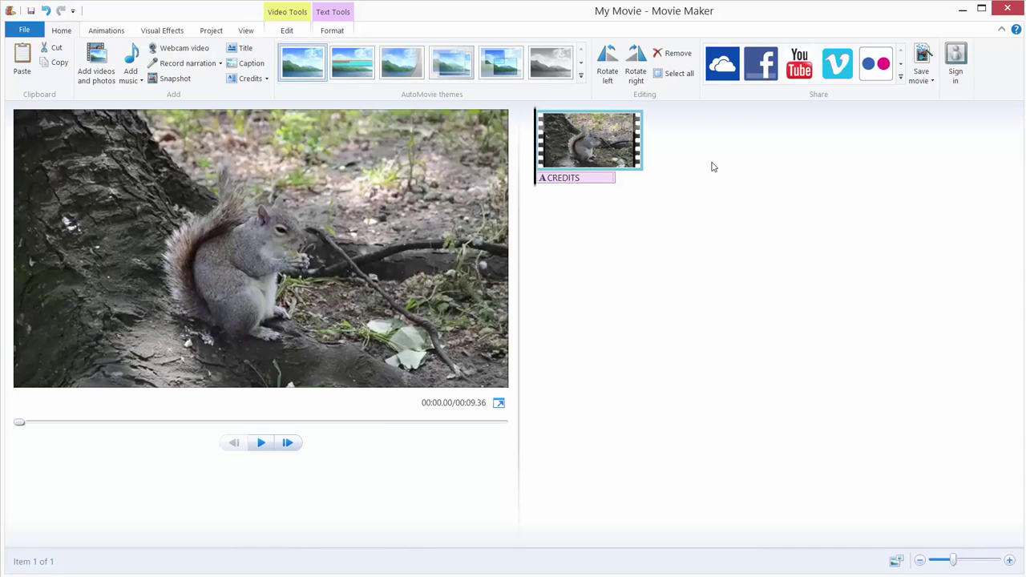
Add a Director credit with the director's name after the squirrel clip and preview it.
{"action": "left_click", "coordinate": [268, 84]}
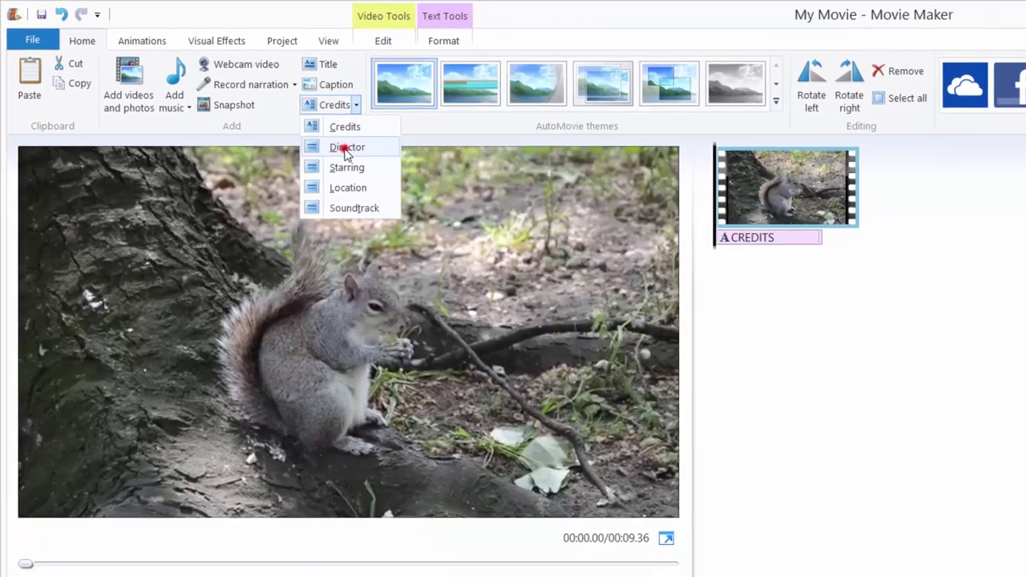
{"action": "left_click", "coordinate": [433, 184]}
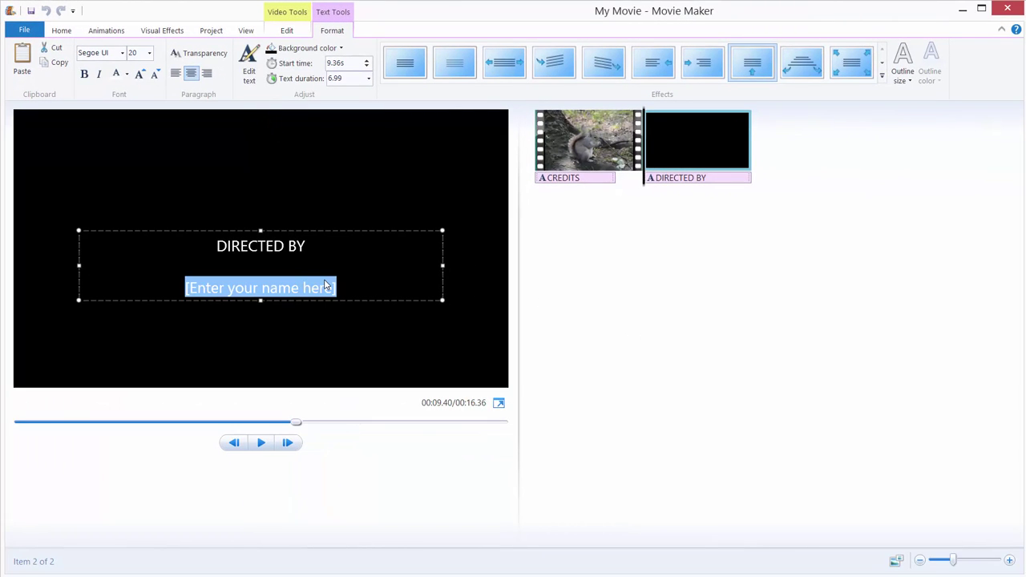
{"action": "type", "text": "Tech Tzu"}
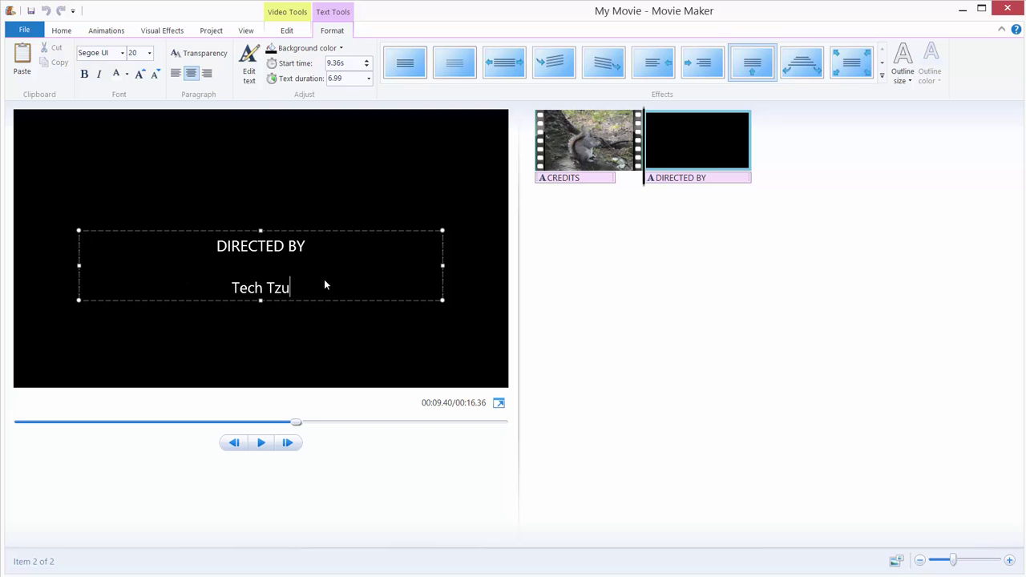
{"action": "left_click", "coordinate": [657, 275]}
{"action": "left_click", "coordinate": [261, 445]}
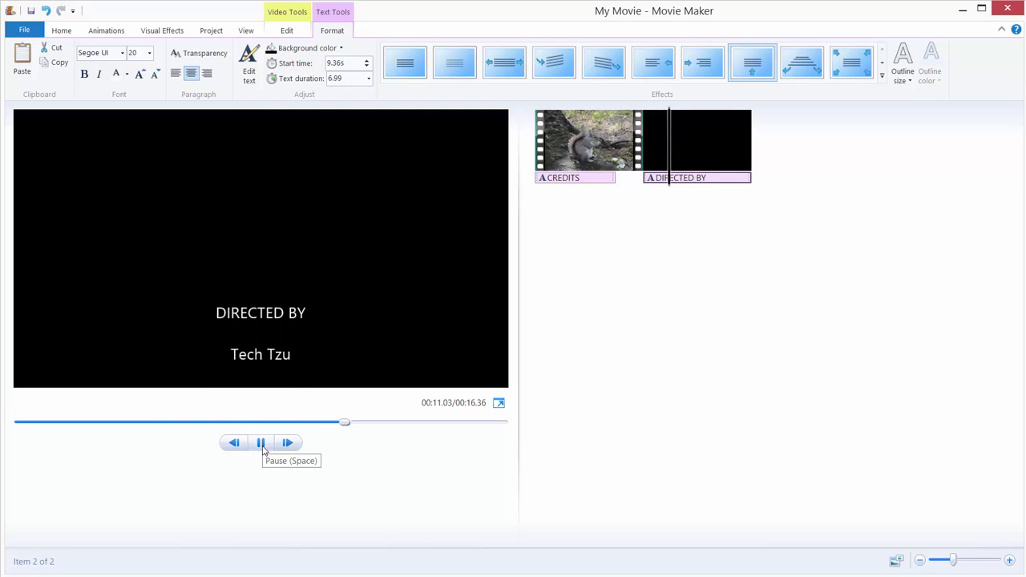
{"action": "left_click", "coordinate": [261, 443]}
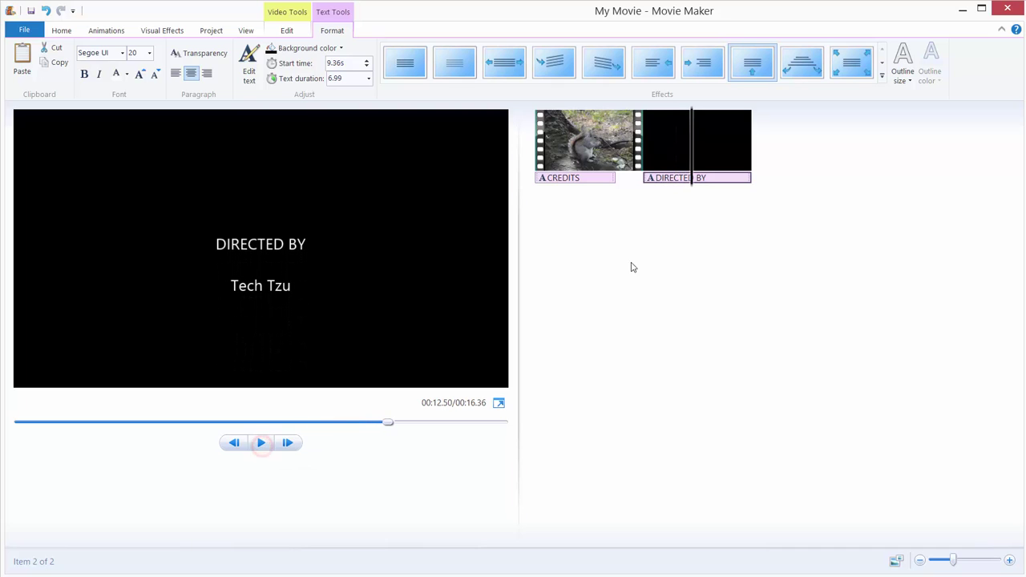
{"action": "left_click", "coordinate": [675, 138]}
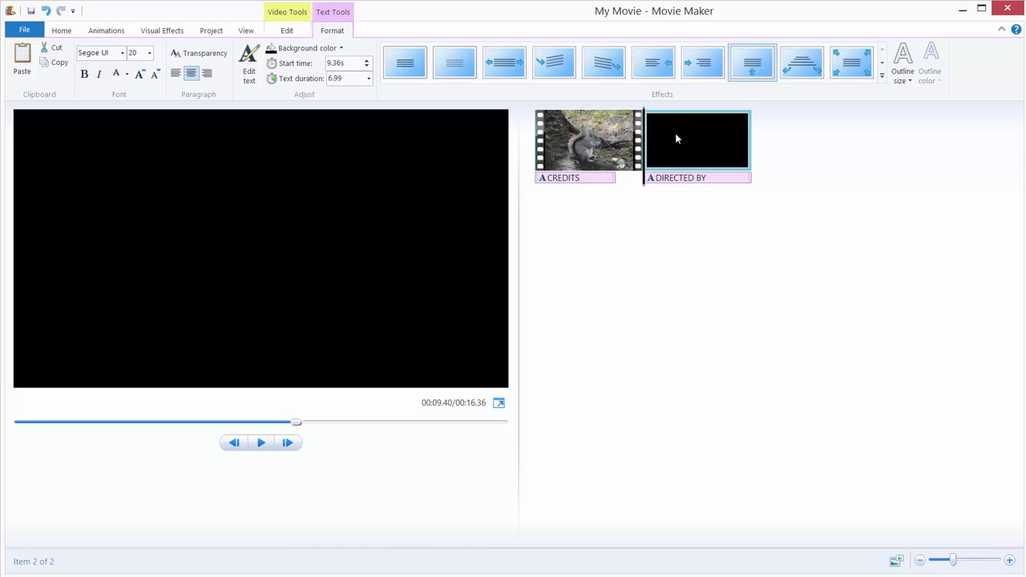
{"action": "key", "text": "Delete"}
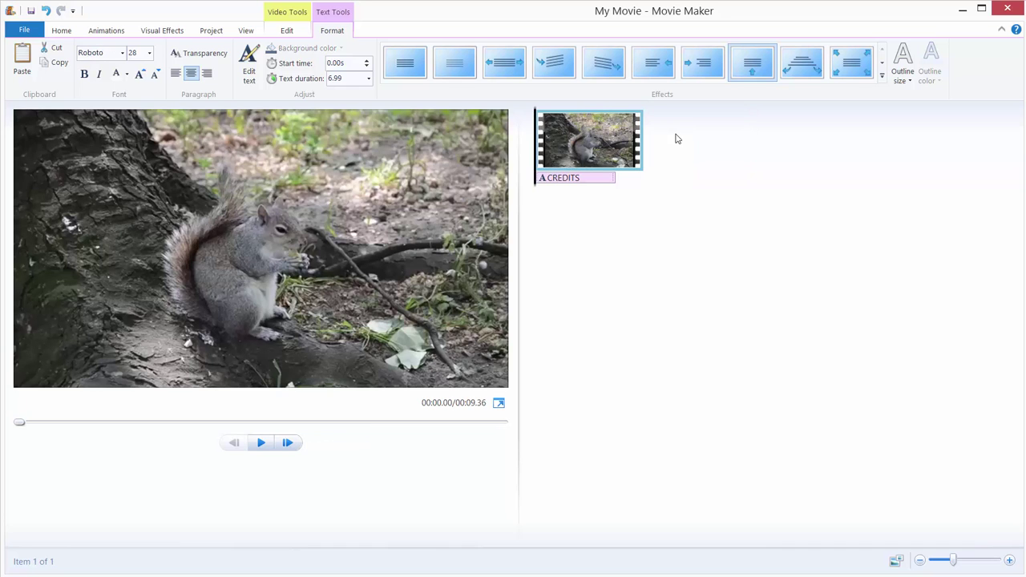
{"action": "key", "text": "ctrl+z"}
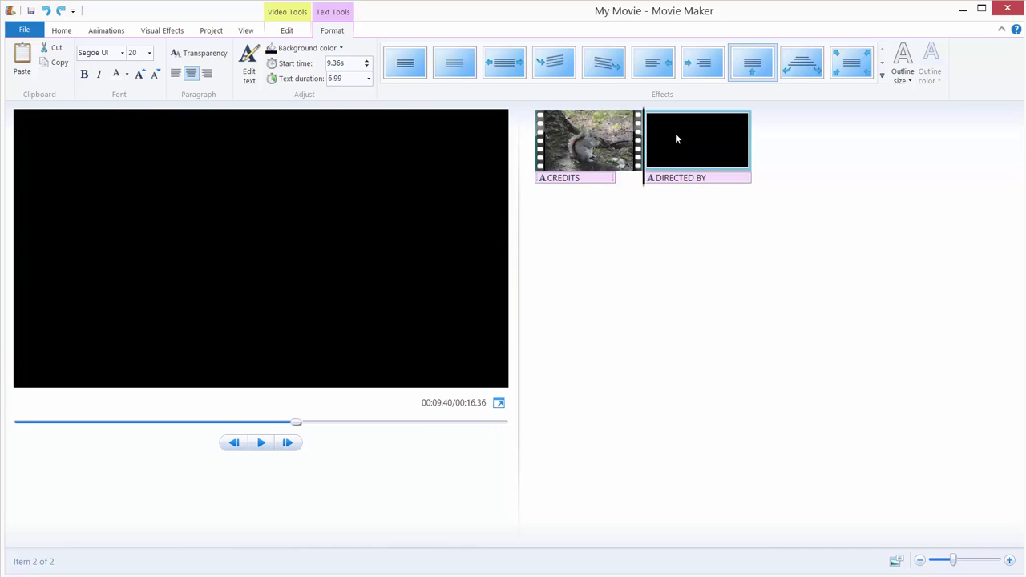
Move the DIRECTED BY caption onto the squirrel clip at 7.07s and delete the empty black clip.
{"action": "left_click_drag", "start_coordinate": [689, 178], "coordinate": [621, 177]}
{"action": "left_click", "coordinate": [705, 134]}
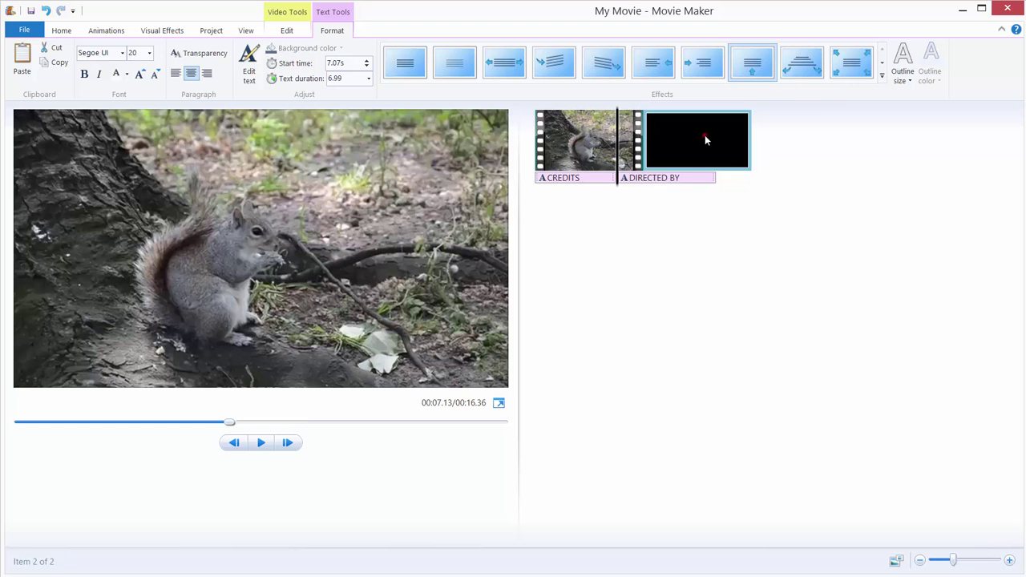
{"action": "key", "text": "Delete"}
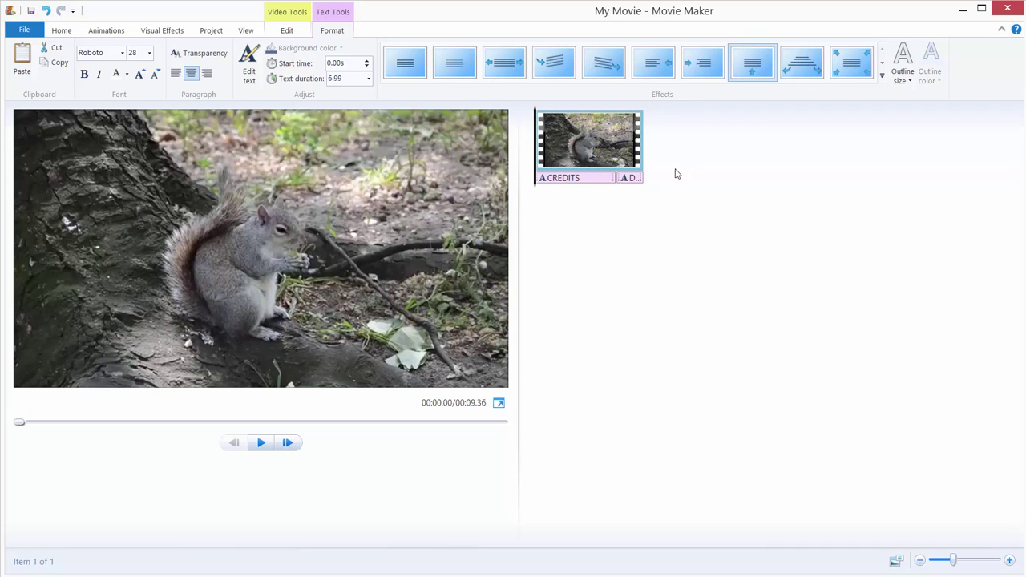
{"action": "left_click", "coordinate": [622, 180]}
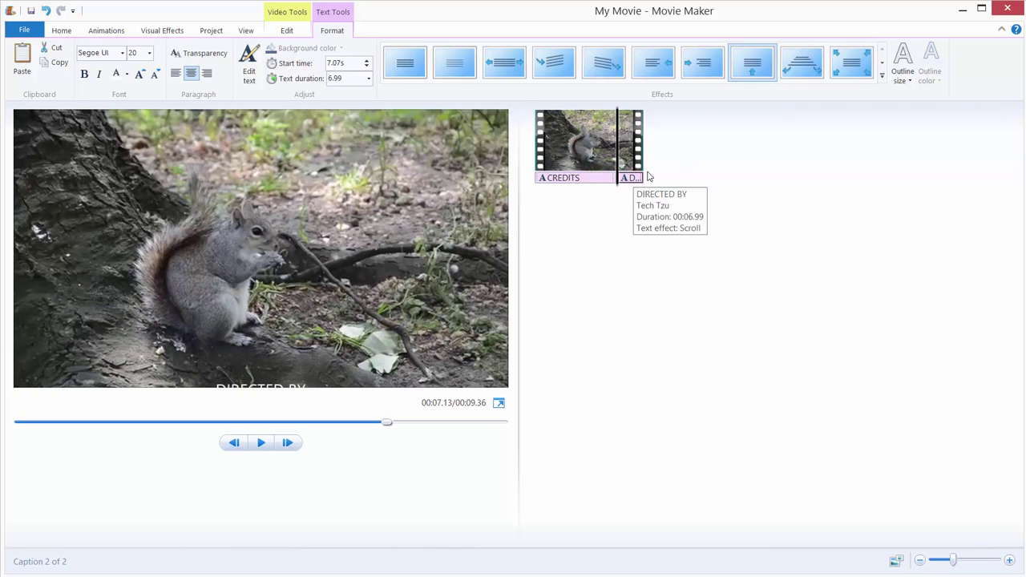
{"action": "left_click", "coordinate": [567, 178]}
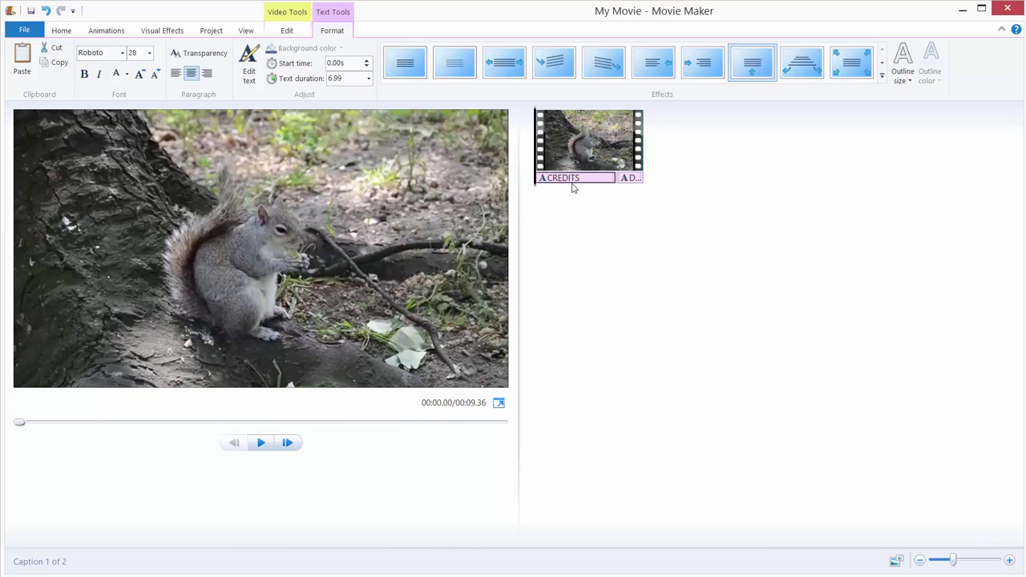
Shorten the CREDITS caption's text duration from 6.99 to 5.00 seconds.
{"action": "left_click", "coordinate": [569, 157]}
{"action": "left_click", "coordinate": [573, 181]}
{"action": "left_click", "coordinate": [572, 145]}
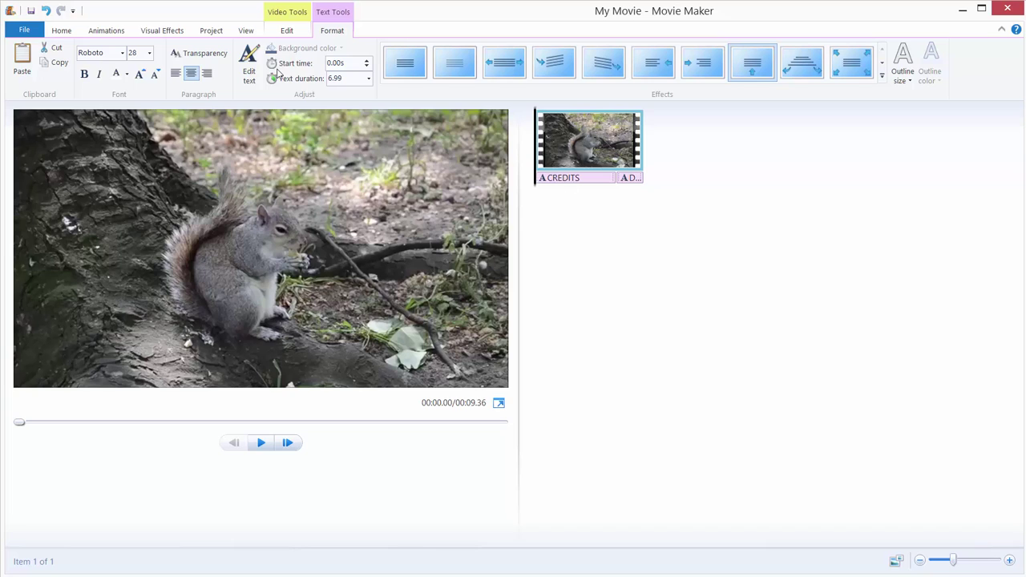
{"action": "left_click", "coordinate": [573, 179]}
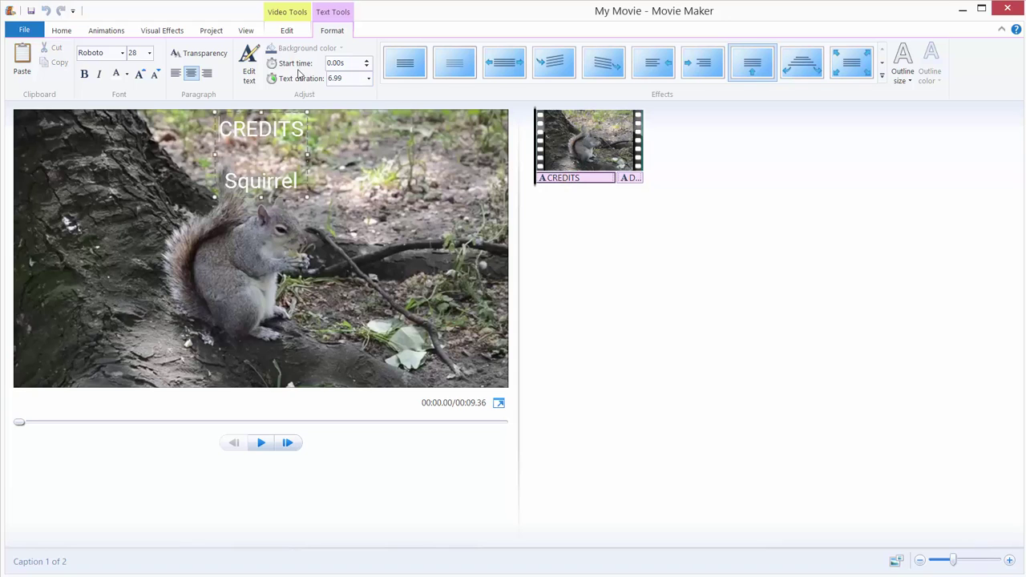
{"action": "left_click", "coordinate": [346, 80]}
{"action": "key", "text": "Return"}
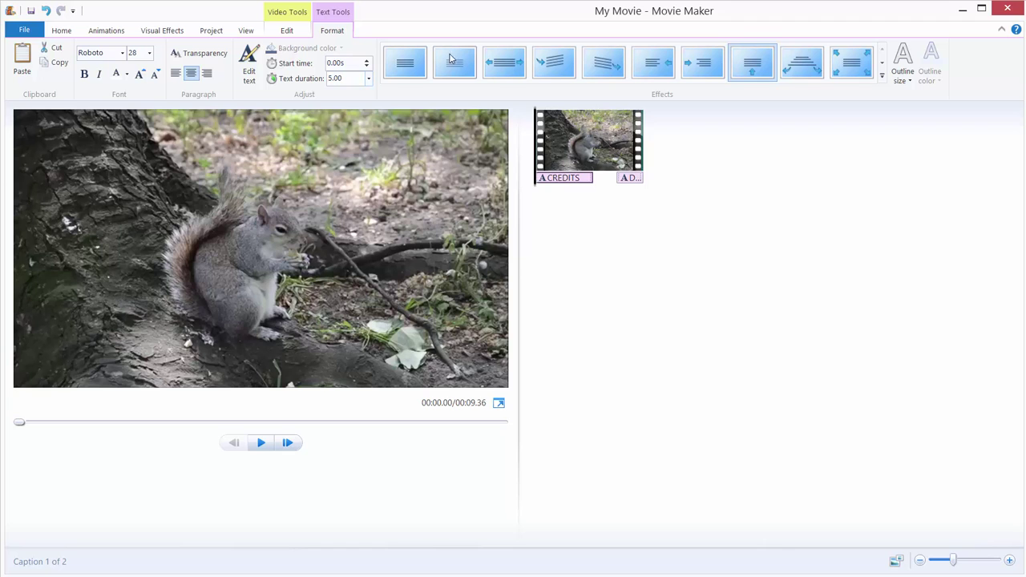
Move the DIRECTED BY caption to start at 5.01s, right after CREDITS, and preview.
{"action": "left_click", "coordinate": [629, 179]}
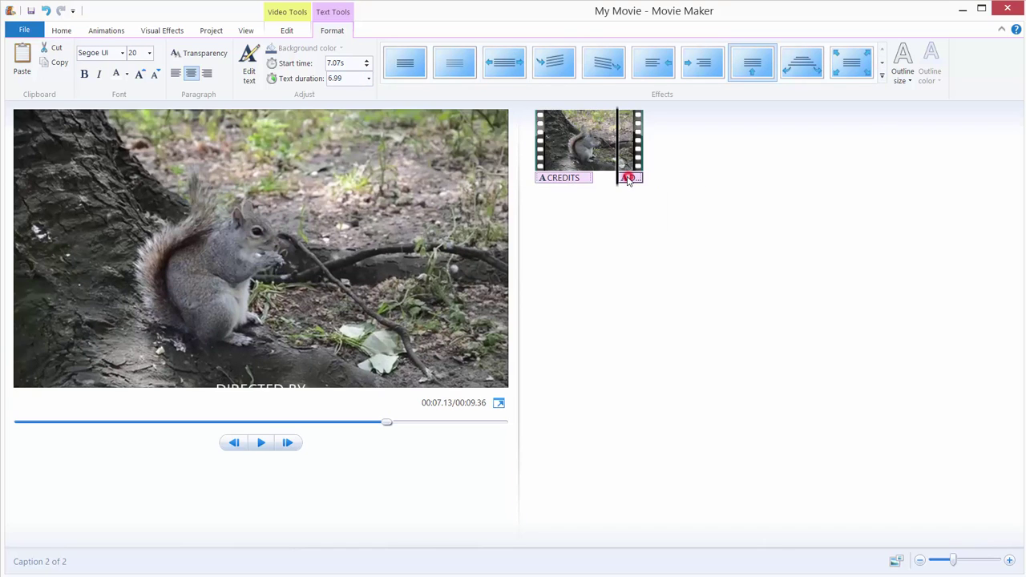
{"action": "left_click_drag", "start_coordinate": [630, 180], "coordinate": [538, 160]}
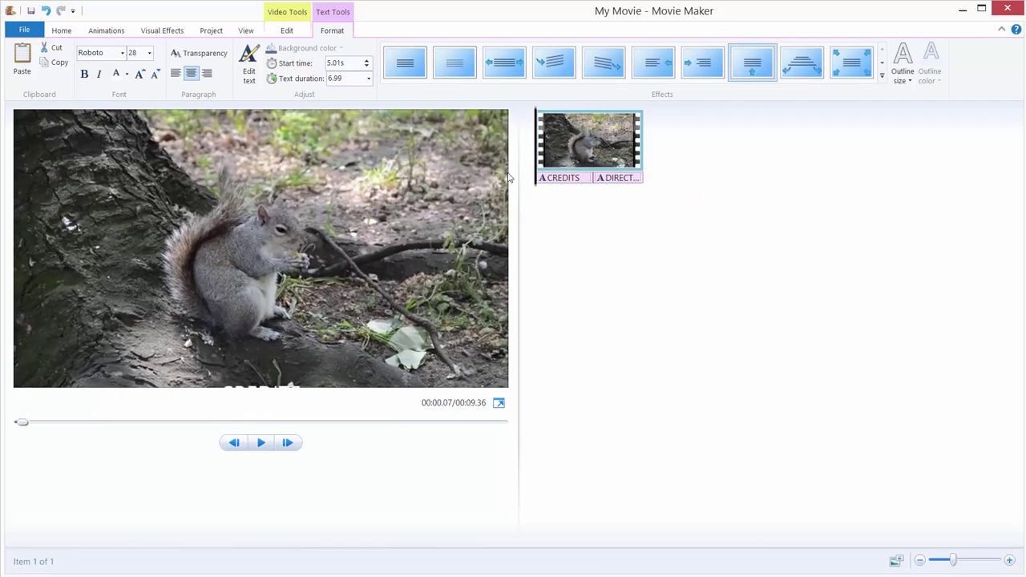
{"action": "left_click", "coordinate": [262, 446]}
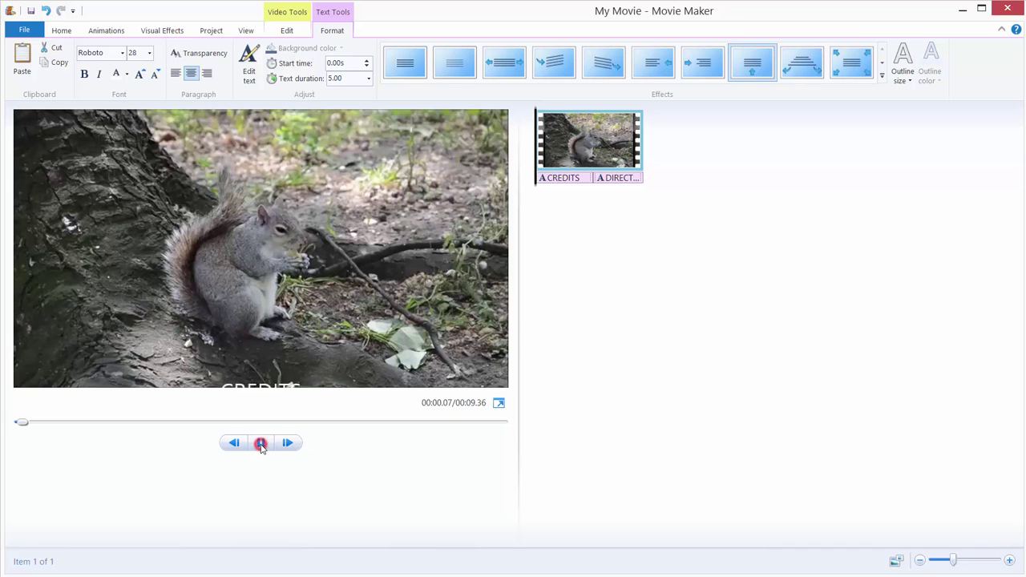